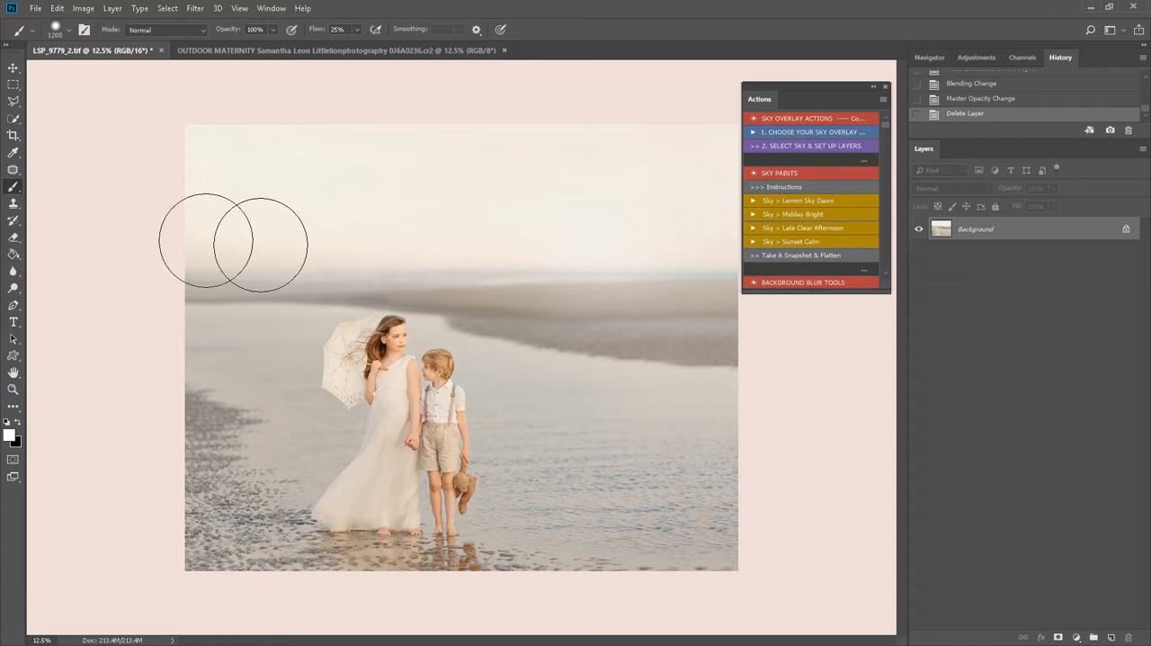
- Run the action for choosing a sky overlay, place LSP_PAINTED SKY 4 over the photo, and continue to its transform
{"action": "left_click", "coordinate": [791, 133]}
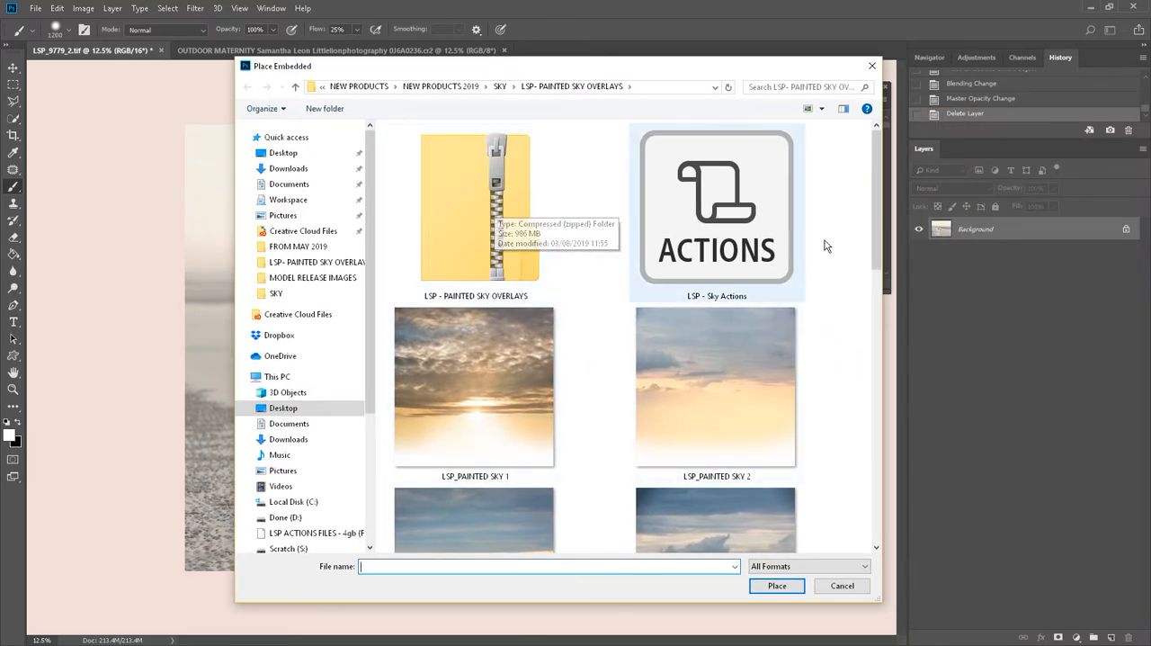
{"action": "left_click_drag", "start_coordinate": [877, 206], "coordinate": [896, 263]}
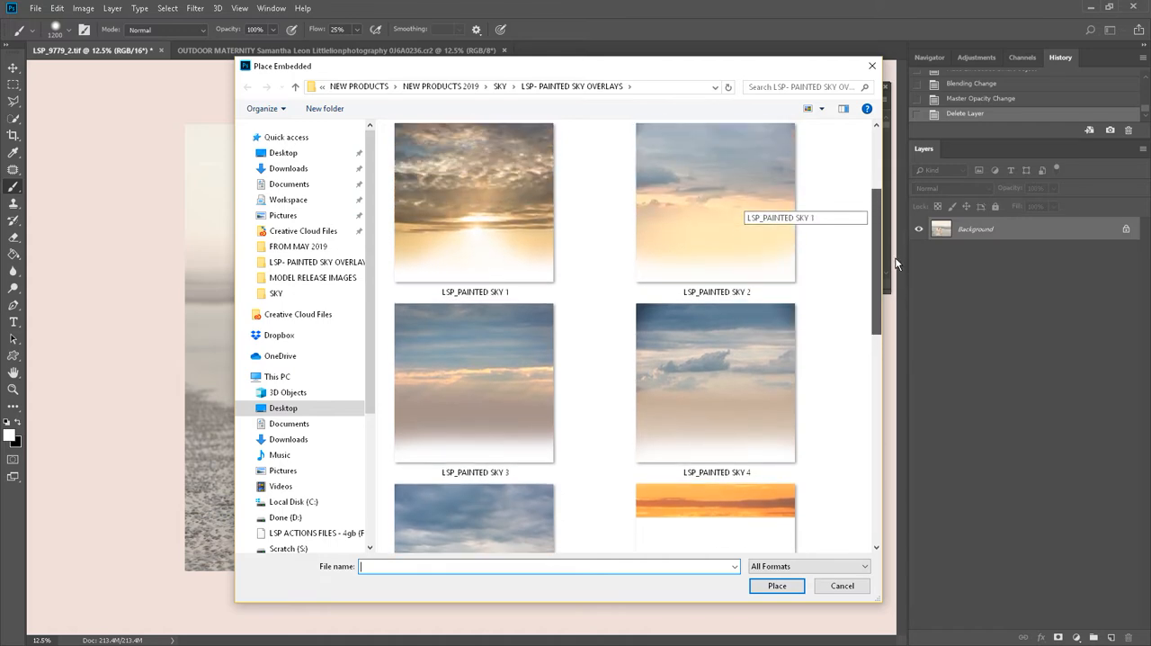
{"action": "left_click", "coordinate": [733, 389]}
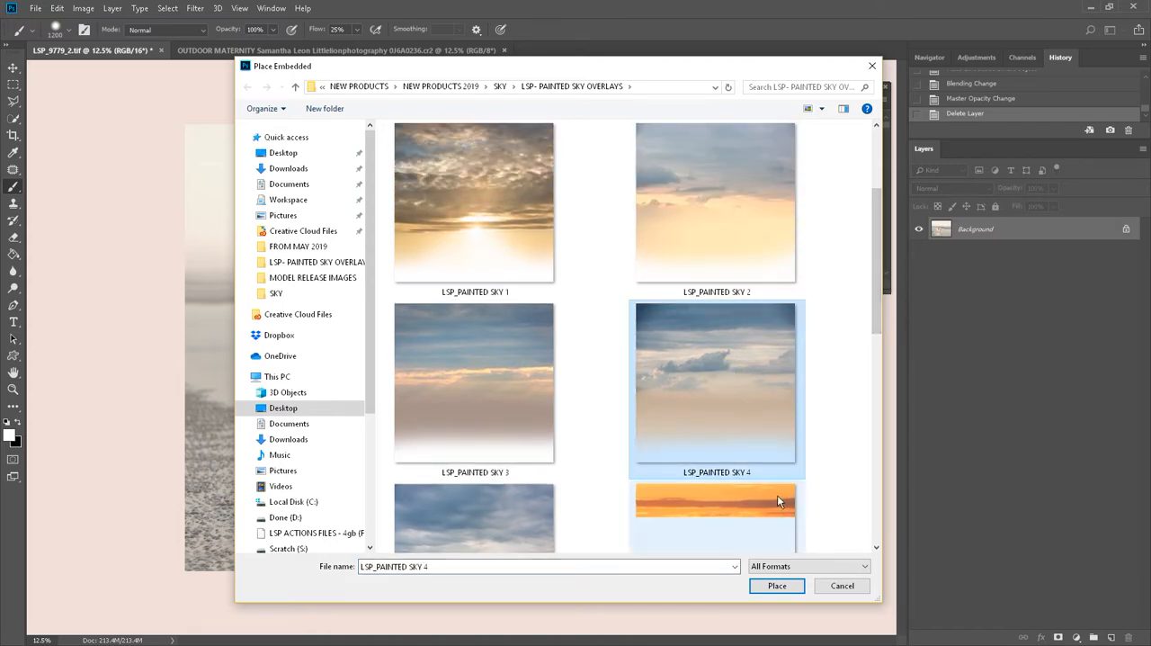
{"action": "left_click", "coordinate": [771, 586]}
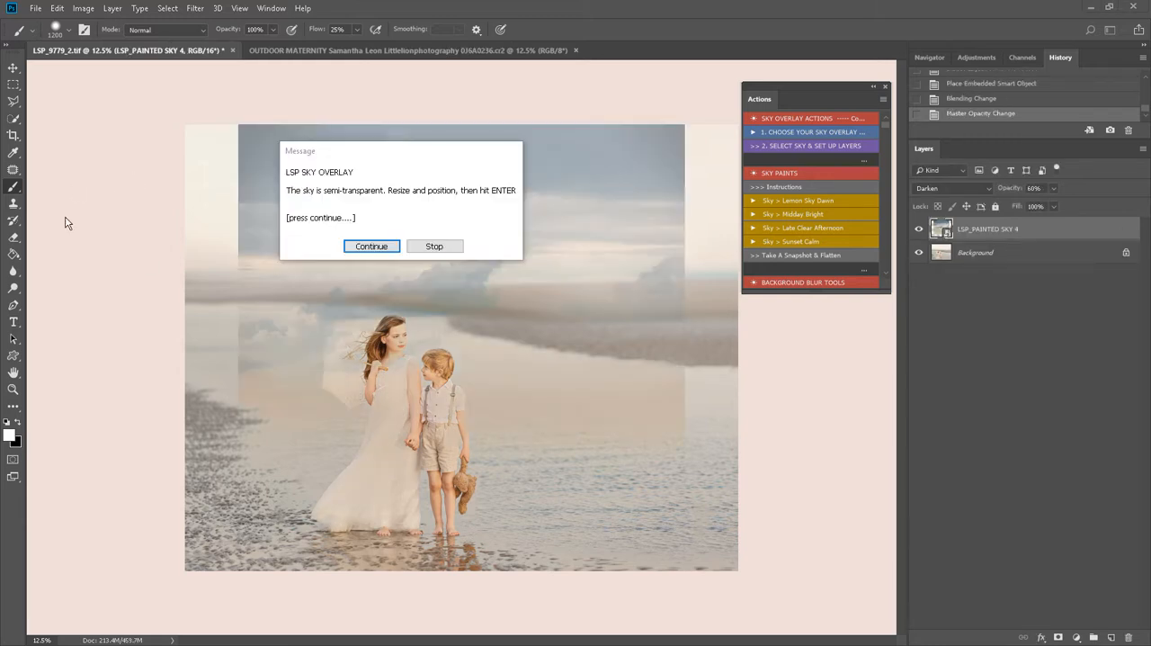
{"action": "left_click_drag", "start_coordinate": [376, 158], "coordinate": [412, 165]}
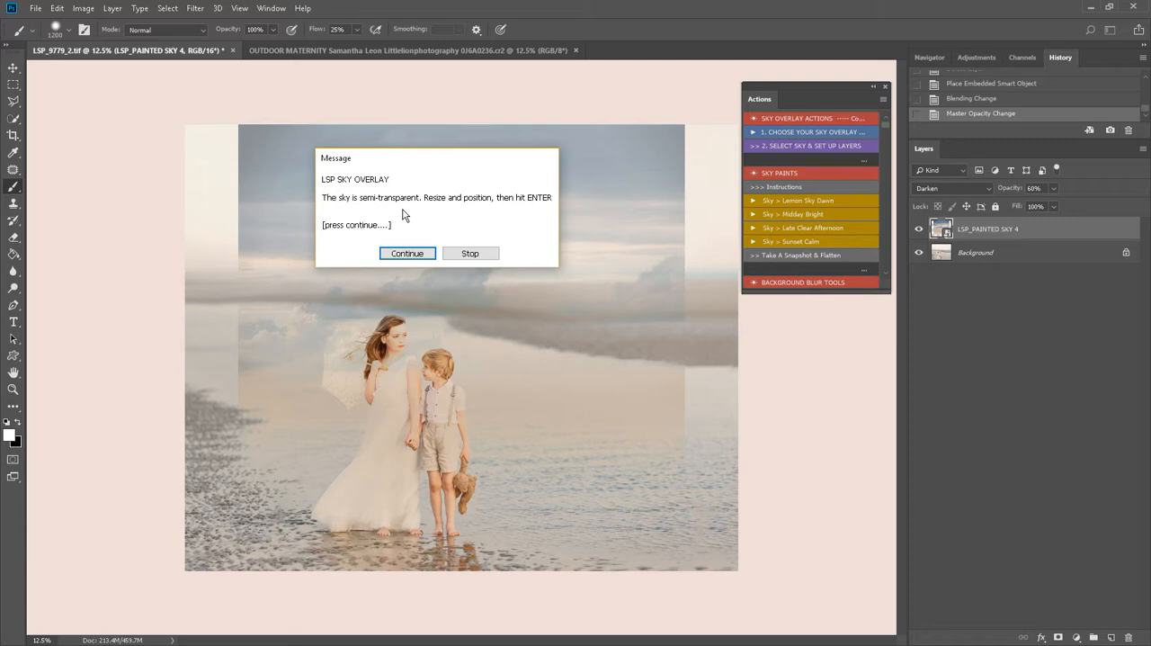
{"action": "left_click", "coordinate": [406, 253]}
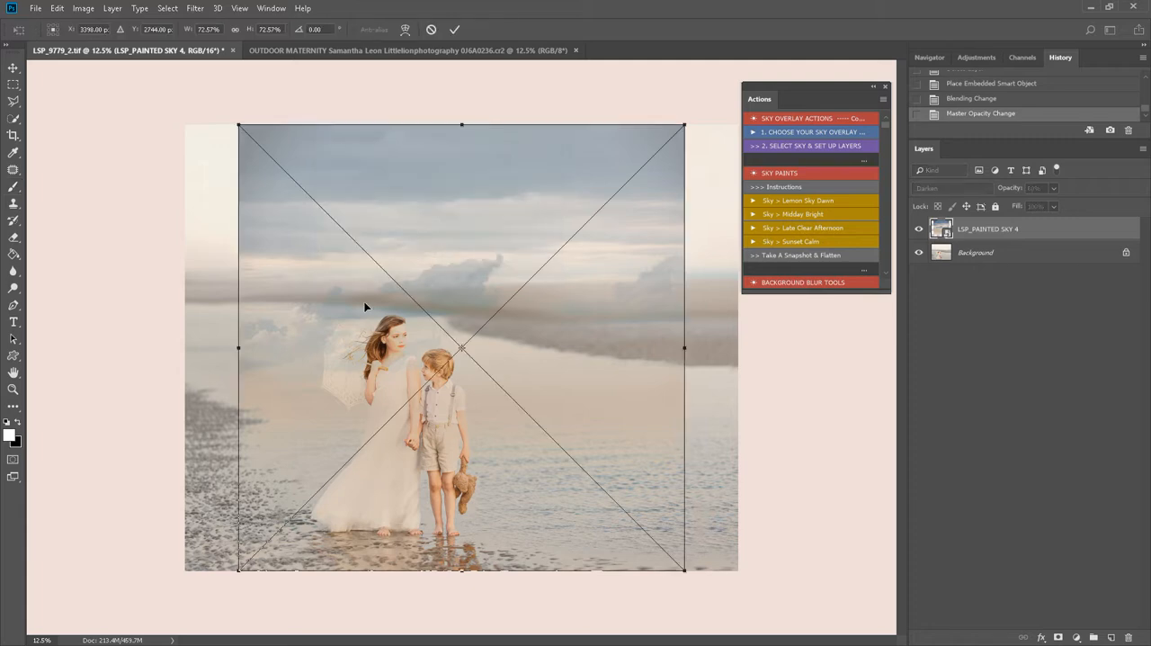
- Align the sky overlay with the photo's left edge and scale it to 95.52% width and 51.84% height
{"action": "left_click_drag", "start_coordinate": [368, 309], "coordinate": [327, 285]}
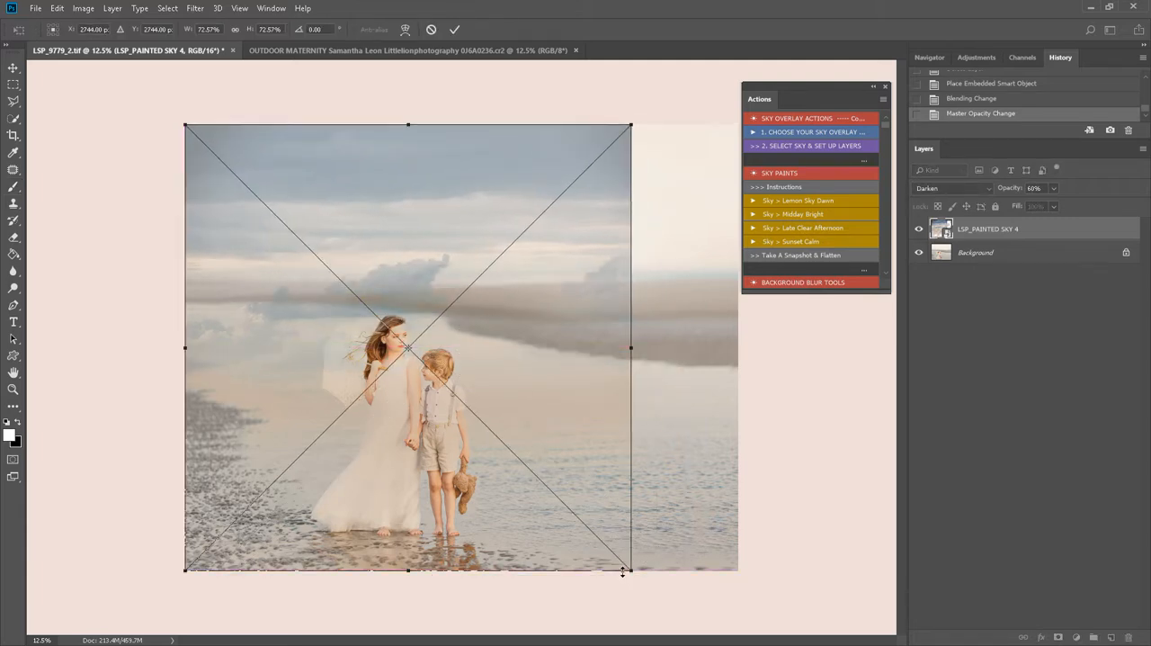
{"action": "left_click_drag", "start_coordinate": [630, 571], "coordinate": [647, 542]}
{"action": "left_click_drag", "start_coordinate": [684, 447], "coordinate": [778, 454]}
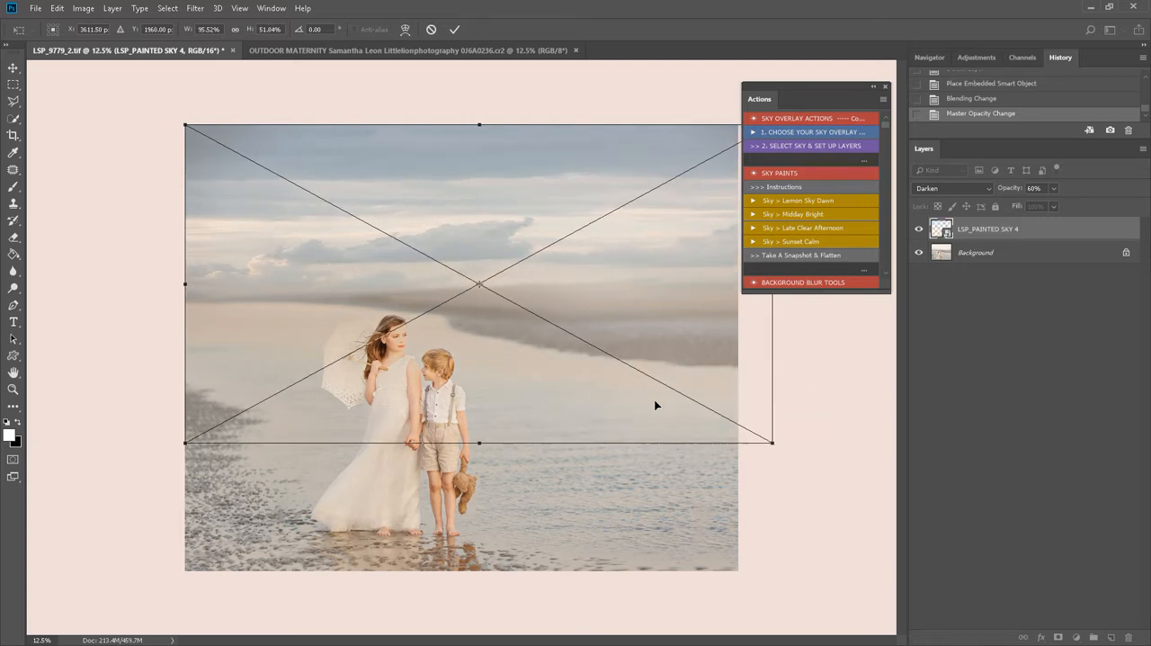
- Move the sky overlay up above the horizon, stretch its height to 58.50%, apply the transform and finish the action
{"action": "left_click_drag", "start_coordinate": [655, 389], "coordinate": [652, 335]}
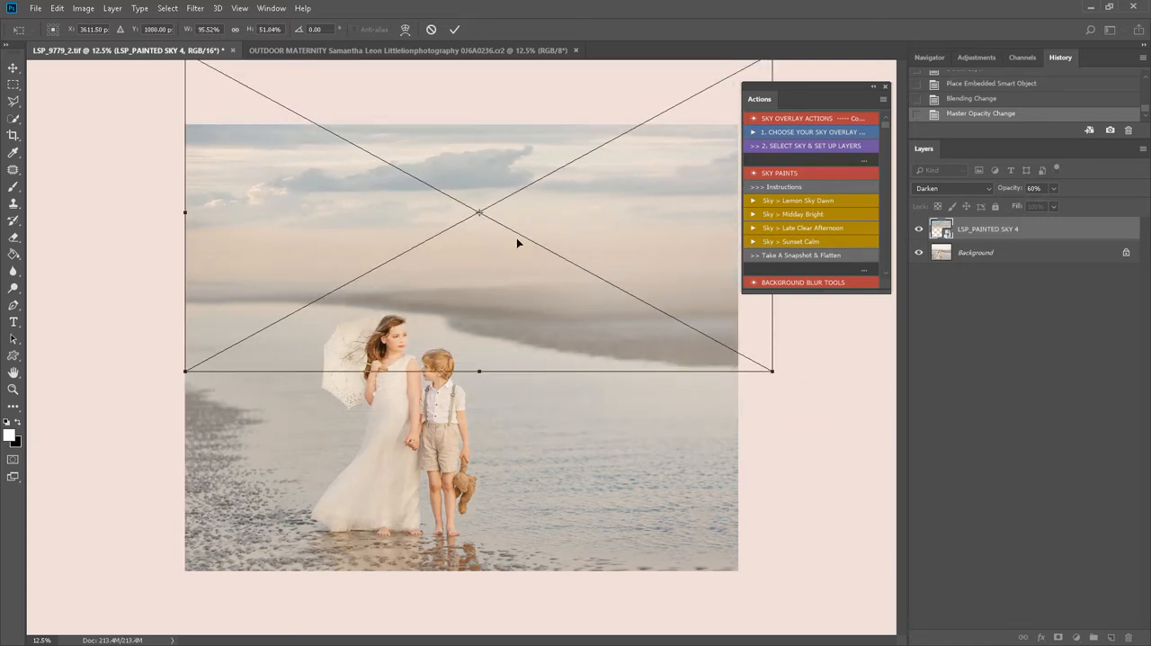
{"action": "mouse_move", "coordinate": [527, 339]}
{"action": "left_mouse_down"}
{"action": "mouse_move", "coordinate": [531, 308]}
{"action": "mouse_move", "coordinate": [509, 359]}
{"action": "mouse_move", "coordinate": [522, 358]}
{"action": "mouse_move", "coordinate": [516, 340]}
{"action": "mouse_move", "coordinate": [523, 362]}
{"action": "left_mouse_up"}
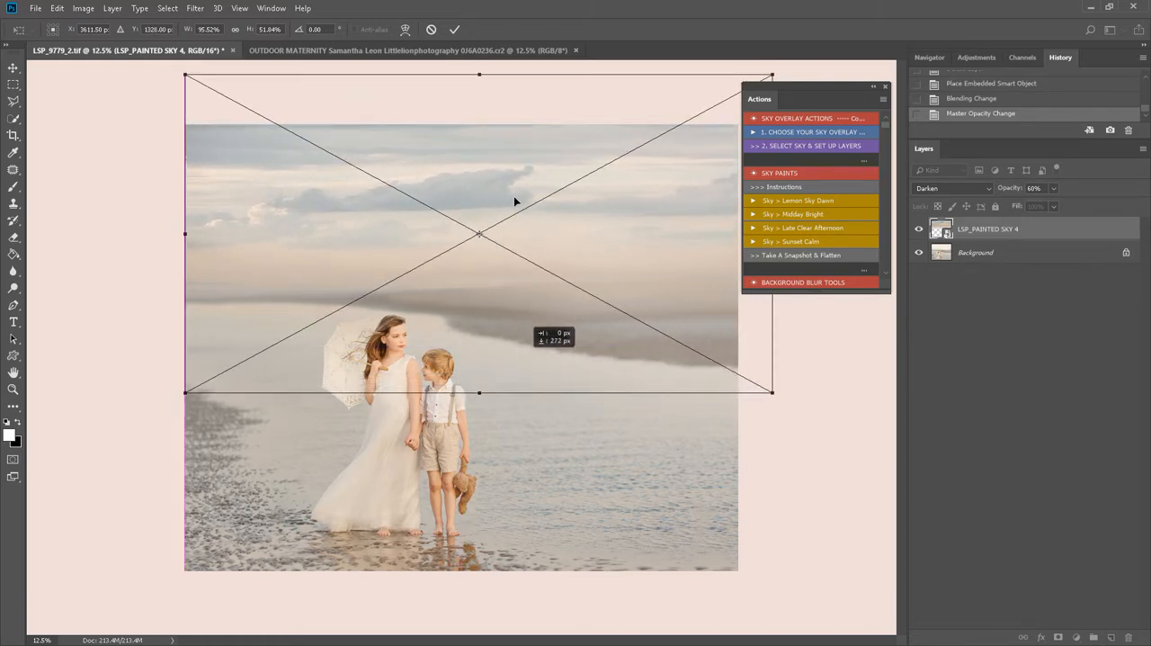
{"action": "left_click_drag", "start_coordinate": [480, 79], "coordinate": [479, 23]}
{"action": "mouse_move", "coordinate": [519, 273]}
{"action": "left_mouse_down"}
{"action": "mouse_move", "coordinate": [520, 255]}
{"action": "mouse_move", "coordinate": [516, 280]}
{"action": "left_mouse_up"}
{"action": "left_click_drag", "start_coordinate": [493, 327], "coordinate": [506, 353]}
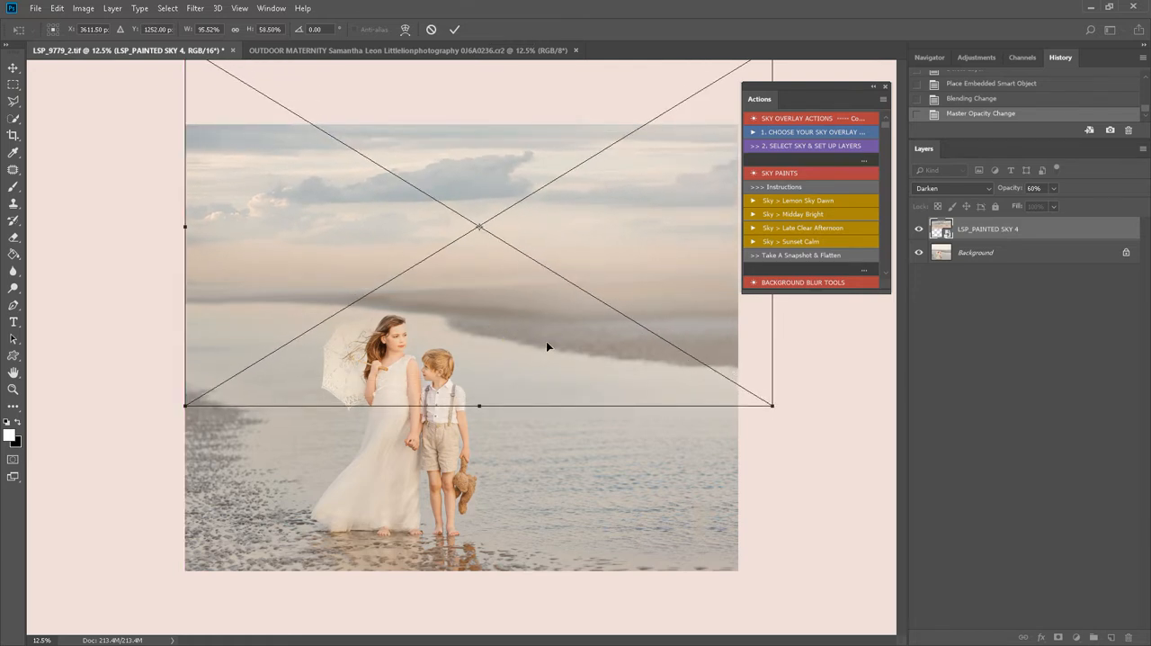
{"action": "key", "text": "b"}
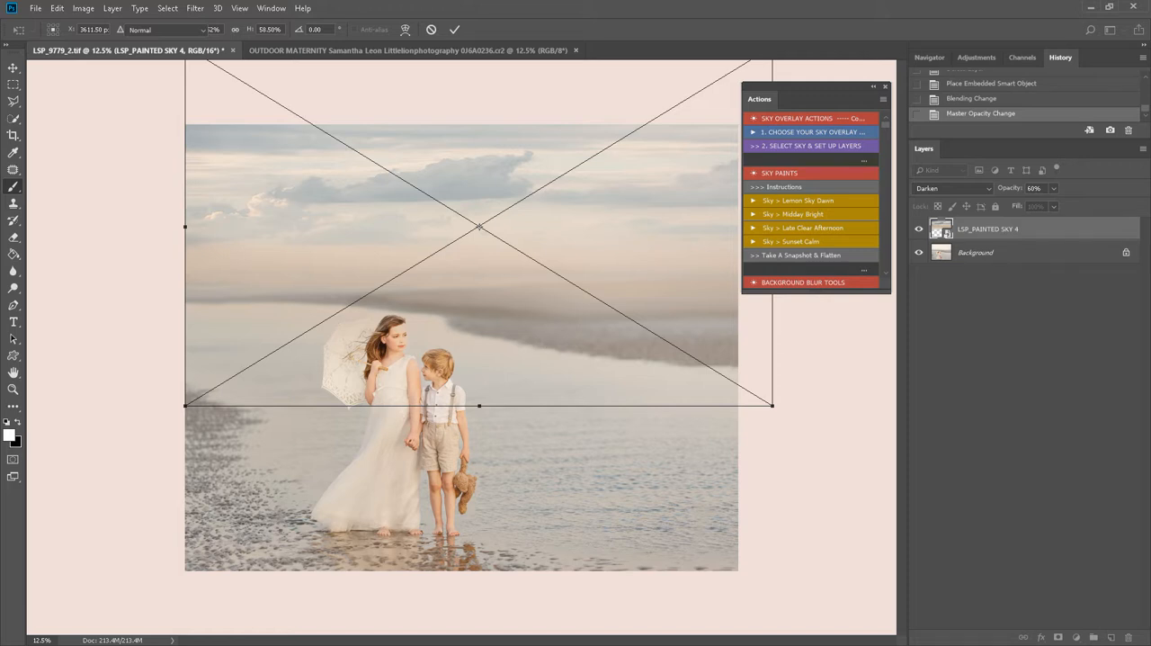
{"action": "key", "text": "Return"}
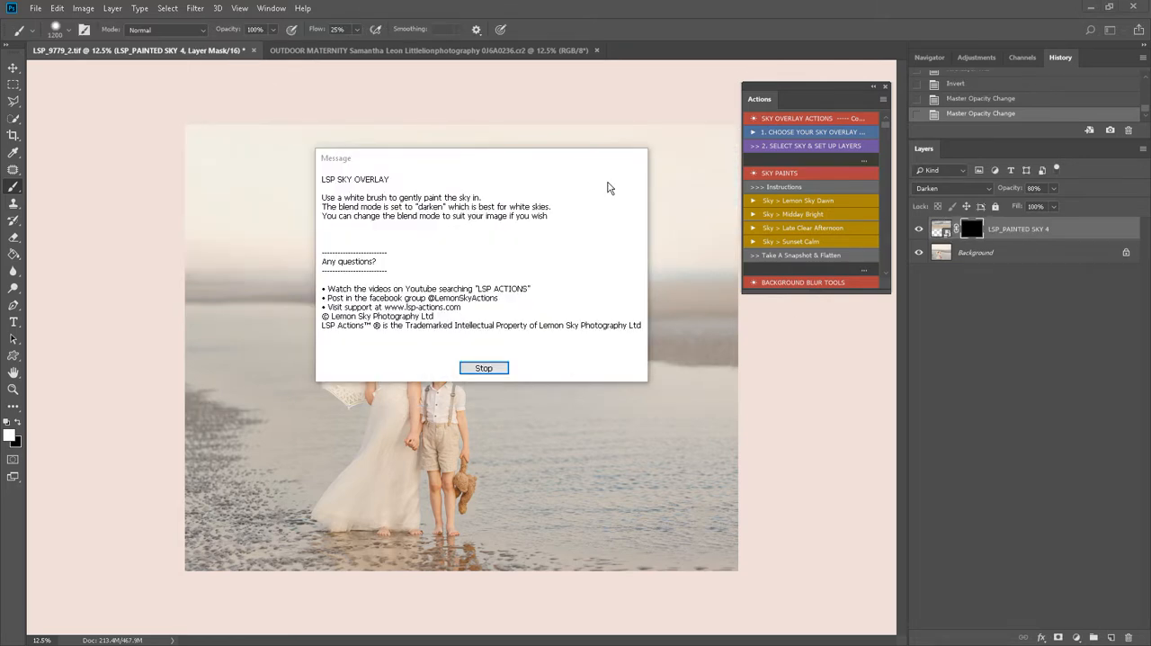
{"action": "left_click", "coordinate": [495, 367]}
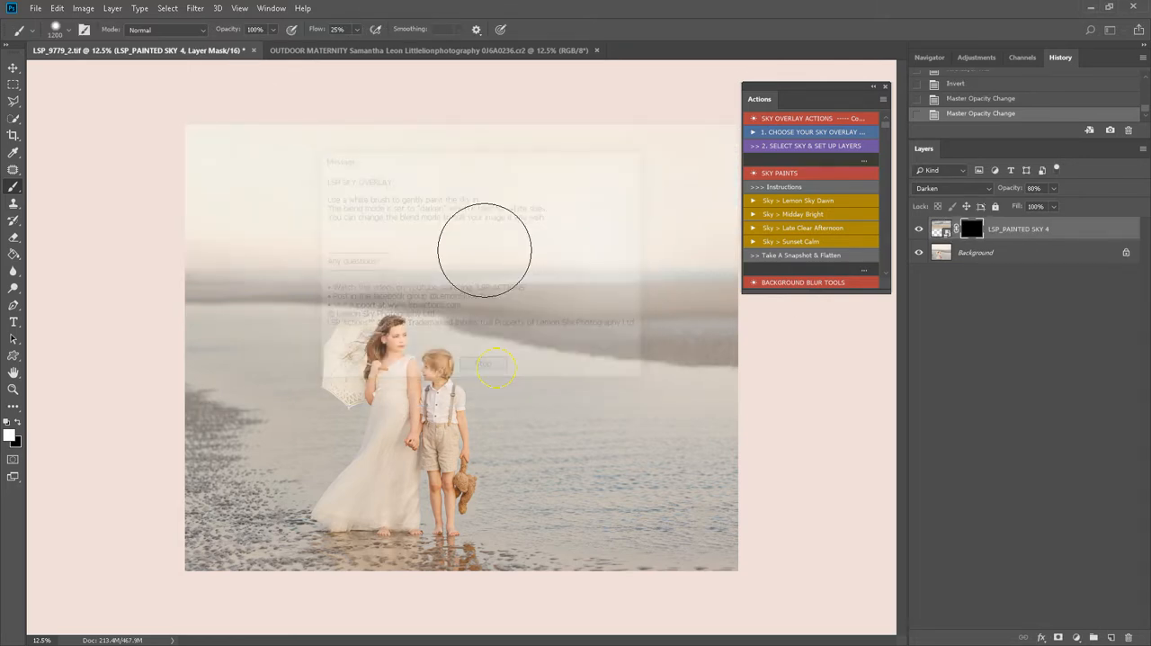
- Set the brush size to 2520 px and paint white across the sky on the overlay's mask
{"action": "right_click", "coordinate": [500, 191]}
{"action": "left_click", "coordinate": [646, 227]}
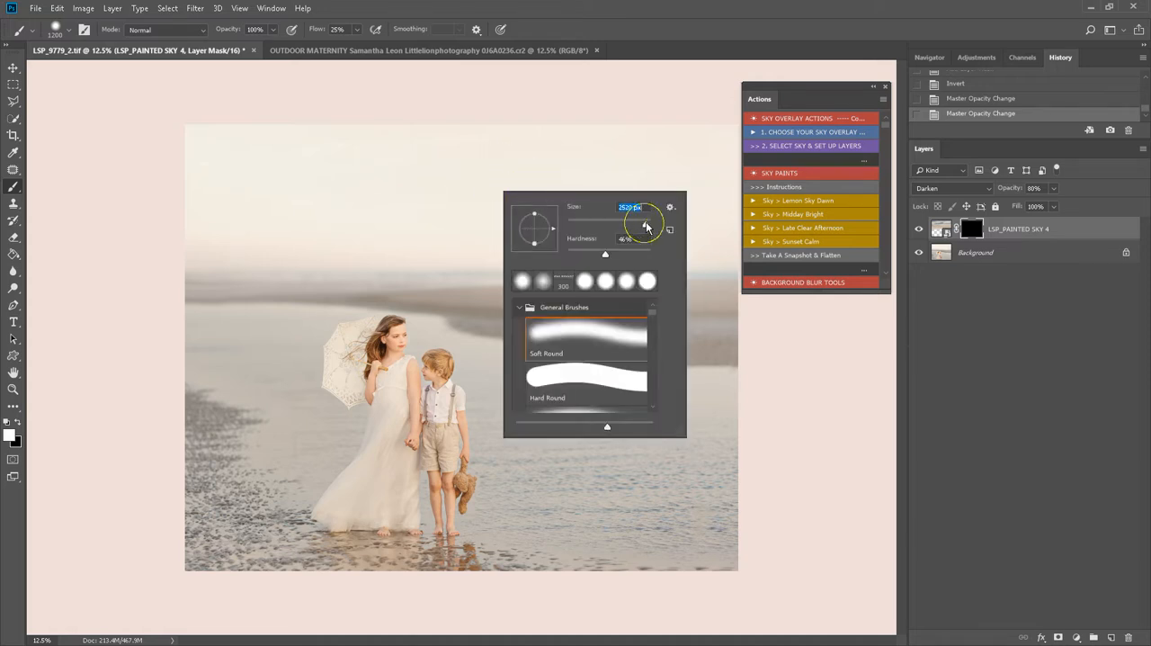
{"action": "left_click", "coordinate": [429, 202]}
{"action": "mouse_move", "coordinate": [415, 204]}
{"action": "left_mouse_down"}
{"action": "mouse_move", "coordinate": [389, 205]}
{"action": "mouse_move", "coordinate": [674, 206]}
{"action": "mouse_move", "coordinate": [673, 221]}
{"action": "mouse_move", "coordinate": [337, 204]}
{"action": "mouse_move", "coordinate": [129, 219]}
{"action": "mouse_move", "coordinate": [725, 226]}
{"action": "left_mouse_up"}
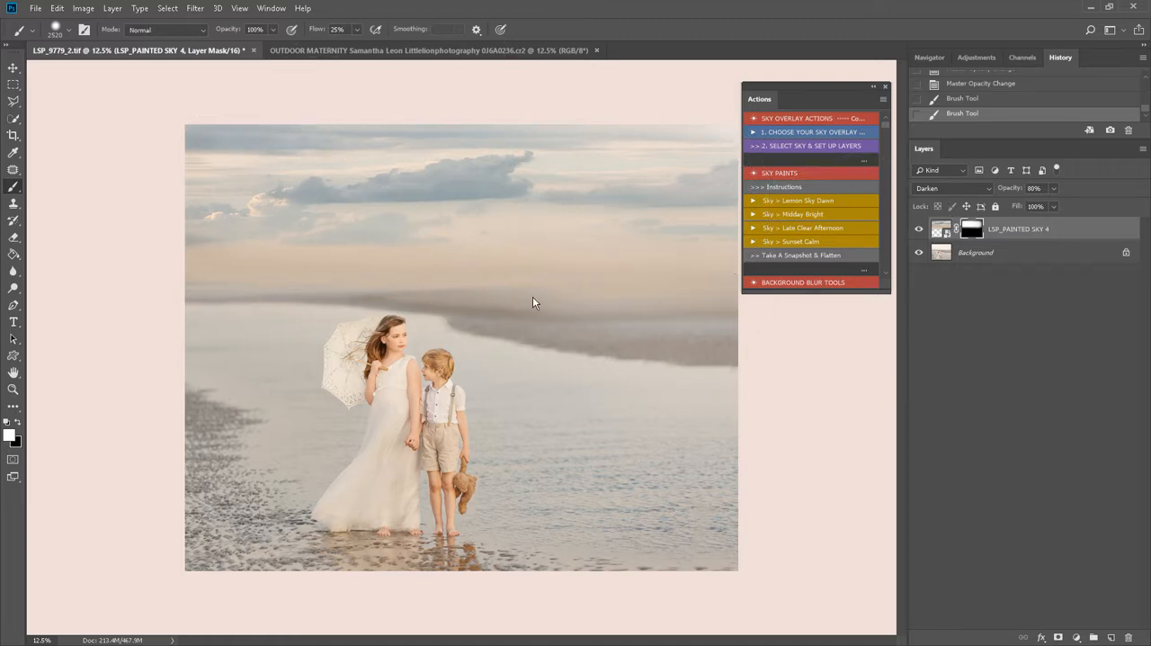
{"action": "left_click", "coordinate": [498, 283]}
- Try the Soft Light, Multiply, Overlay and Normal blend modes on the sky overlay layer and return it to Darken
{"action": "left_click", "coordinate": [955, 188]}
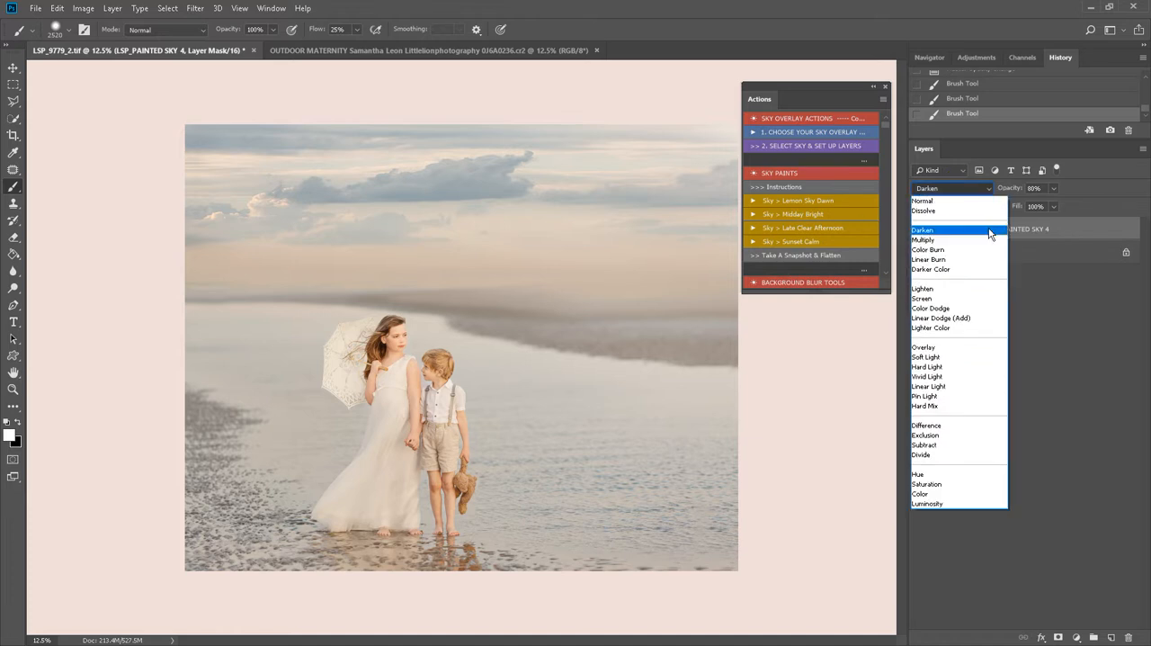
{"action": "left_click", "coordinate": [958, 357]}
{"action": "left_click", "coordinate": [955, 189]}
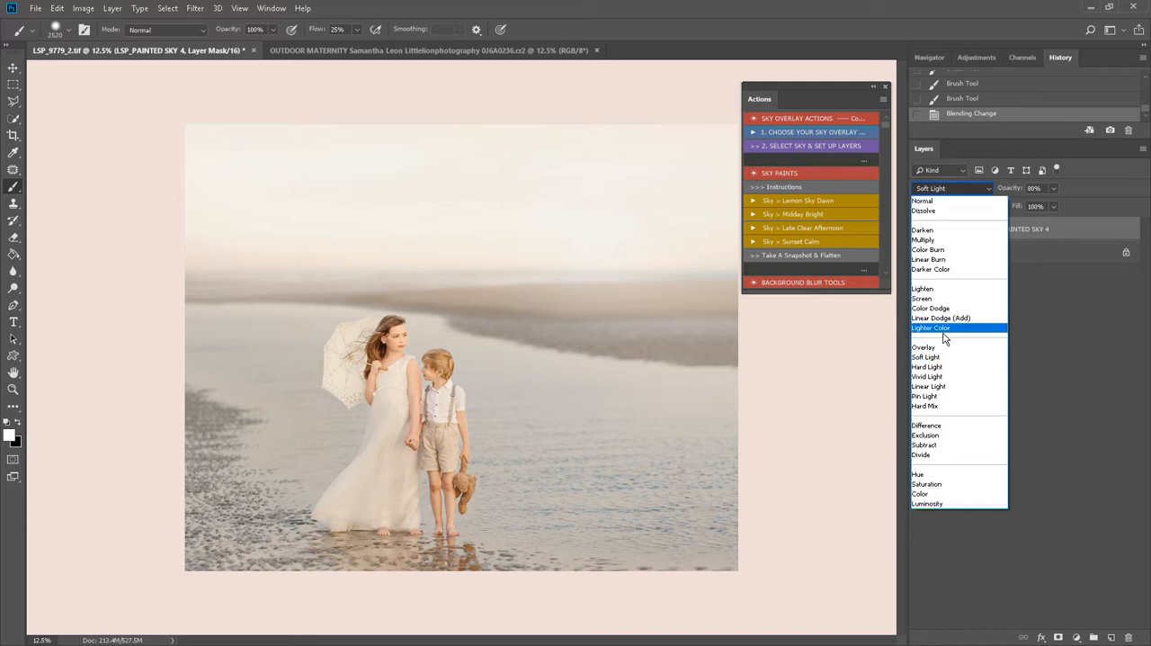
{"action": "left_click", "coordinate": [934, 239]}
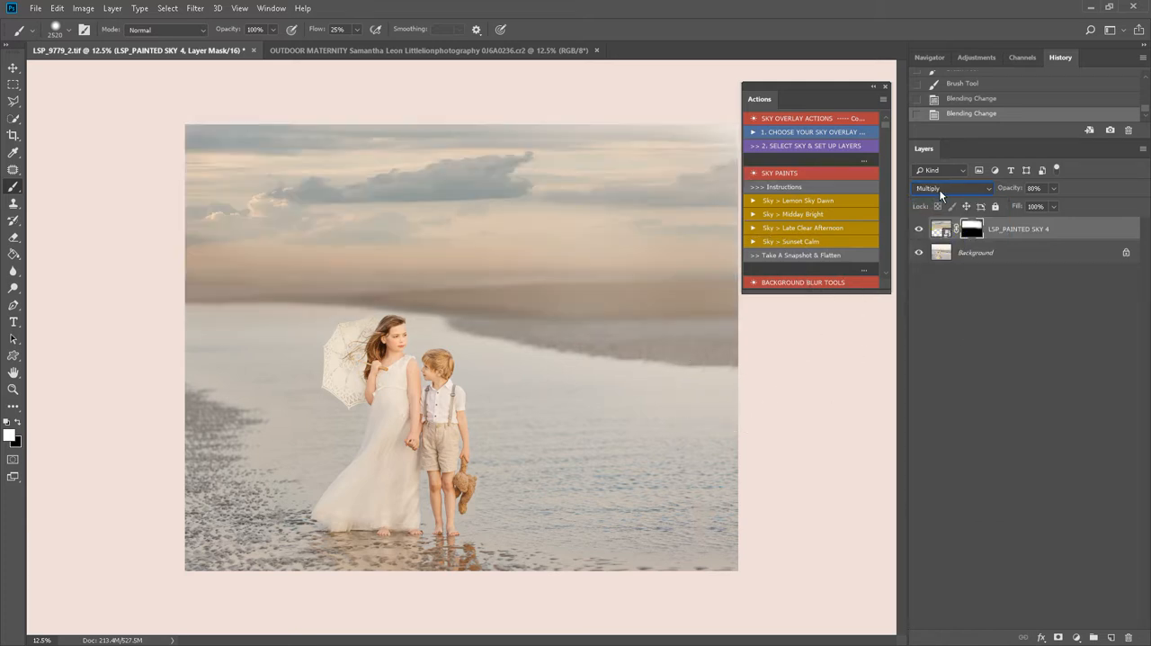
{"action": "left_click", "coordinate": [939, 189]}
{"action": "left_click", "coordinate": [939, 346]}
{"action": "left_click", "coordinate": [935, 189]}
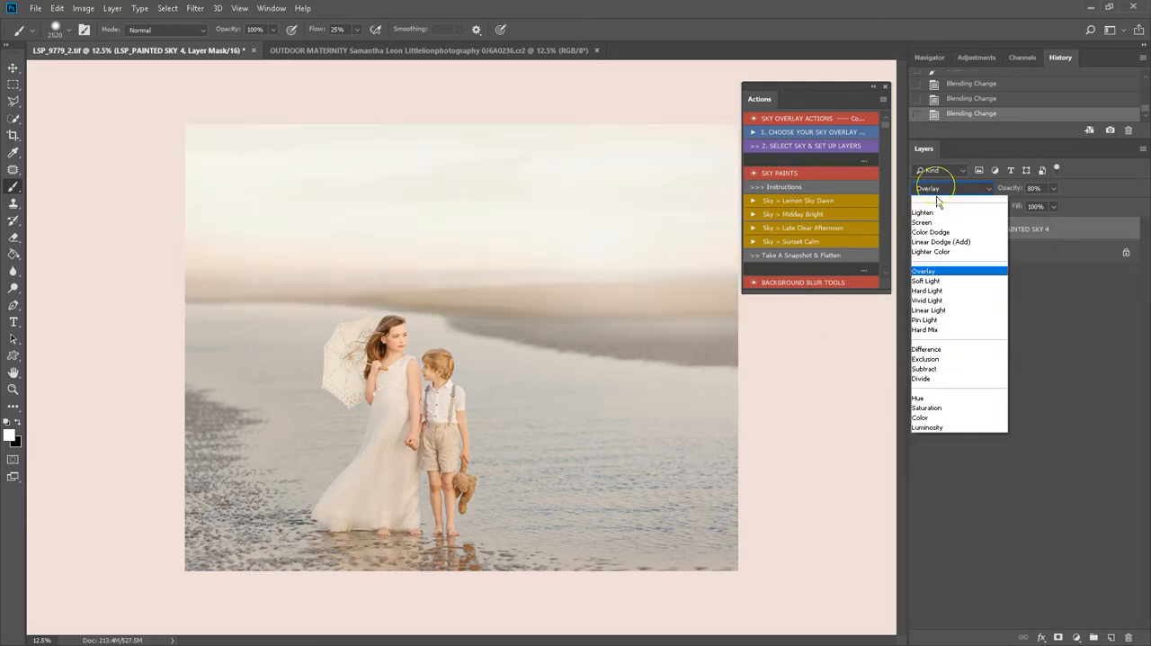
{"action": "left_click", "coordinate": [939, 203]}
{"action": "left_click", "coordinate": [951, 189]}
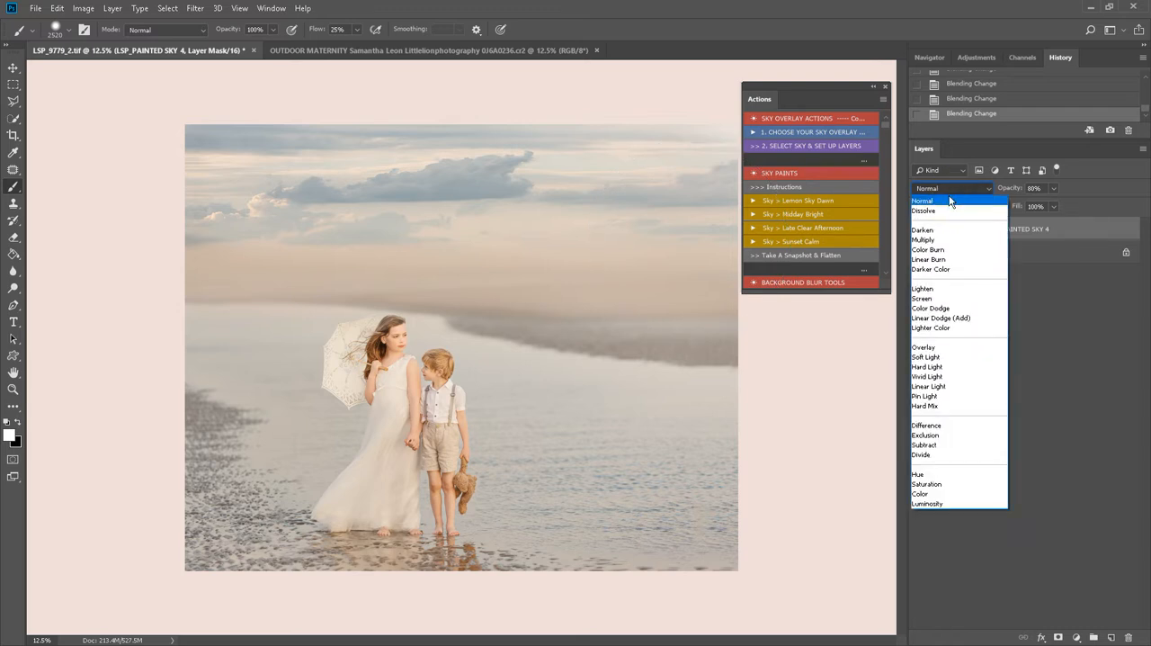
{"action": "left_click", "coordinate": [940, 230]}
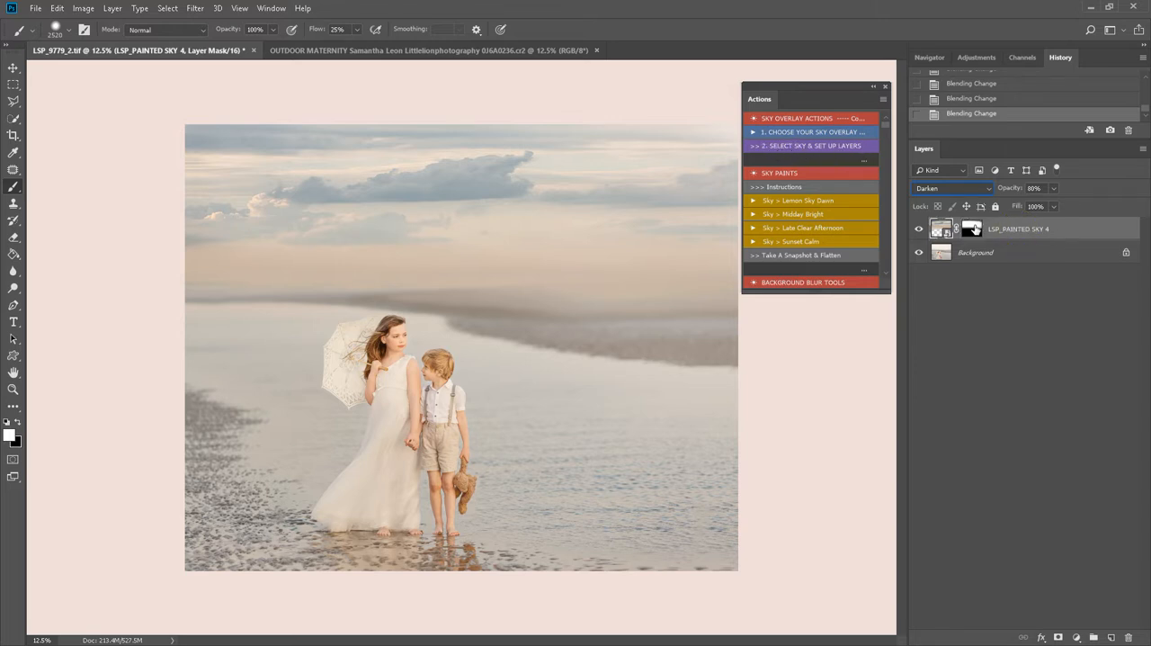
- Run the action that selects the sky layer and sets up its clipped adjustment layers
{"action": "left_click", "coordinate": [834, 152]}
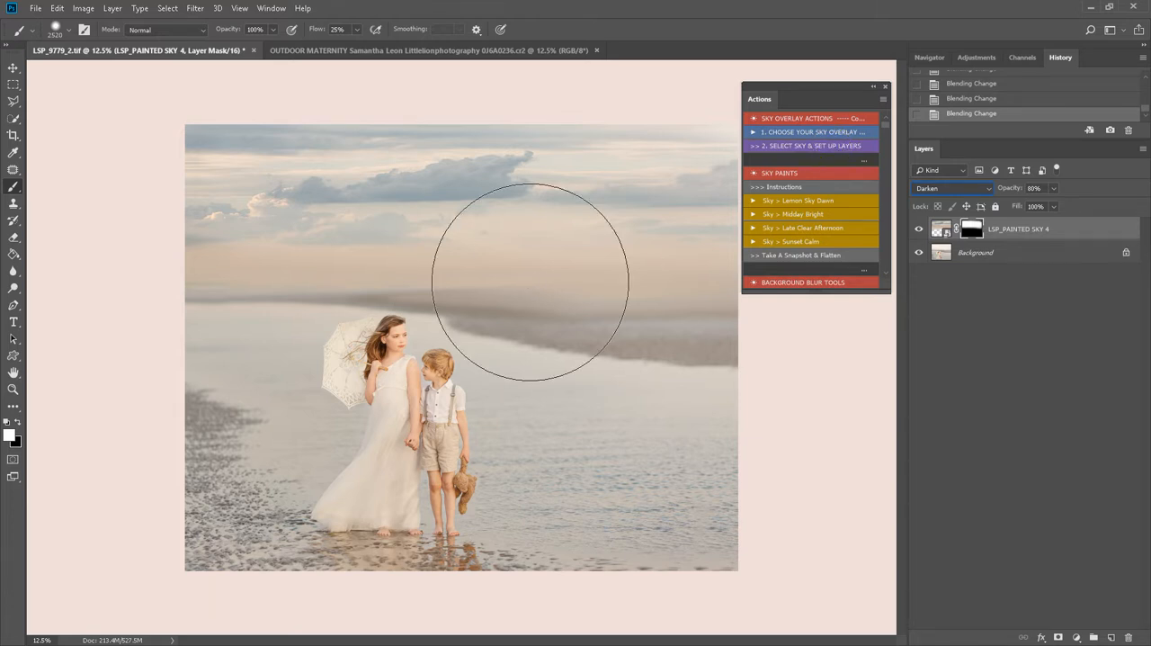
{"action": "key", "text": "Down"}
{"action": "key", "text": "Down"}
{"action": "key", "text": "Down"}
{"action": "key", "text": "Down"}
{"action": "key", "text": "Down"}
{"action": "key", "text": "Down"}
{"action": "key", "text": "Down"}
{"action": "key", "text": "Down"}
{"action": "key", "text": "Down"}
{"action": "key", "text": "Down"}
{"action": "key", "text": "Down"}
{"action": "key", "text": "Down"}
{"action": "key", "text": "Down"}
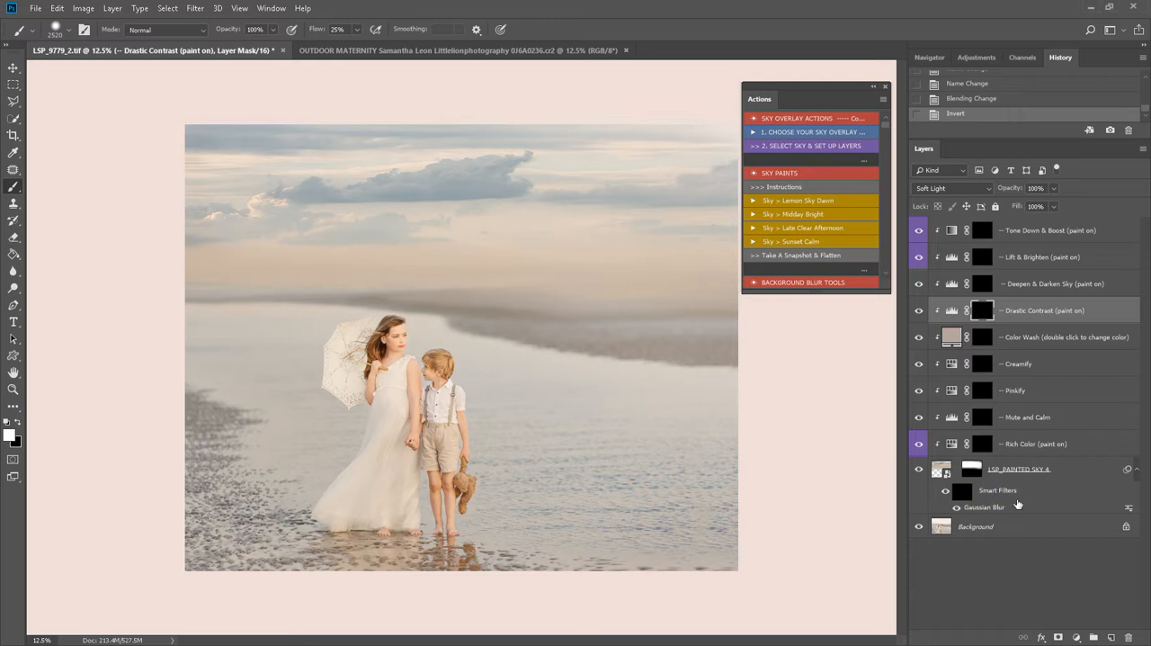
- Examine the masks of the sky's smart filter and of the adjustment layers from Rich Color up to Drastic Contrast
{"action": "left_click", "coordinate": [967, 497]}
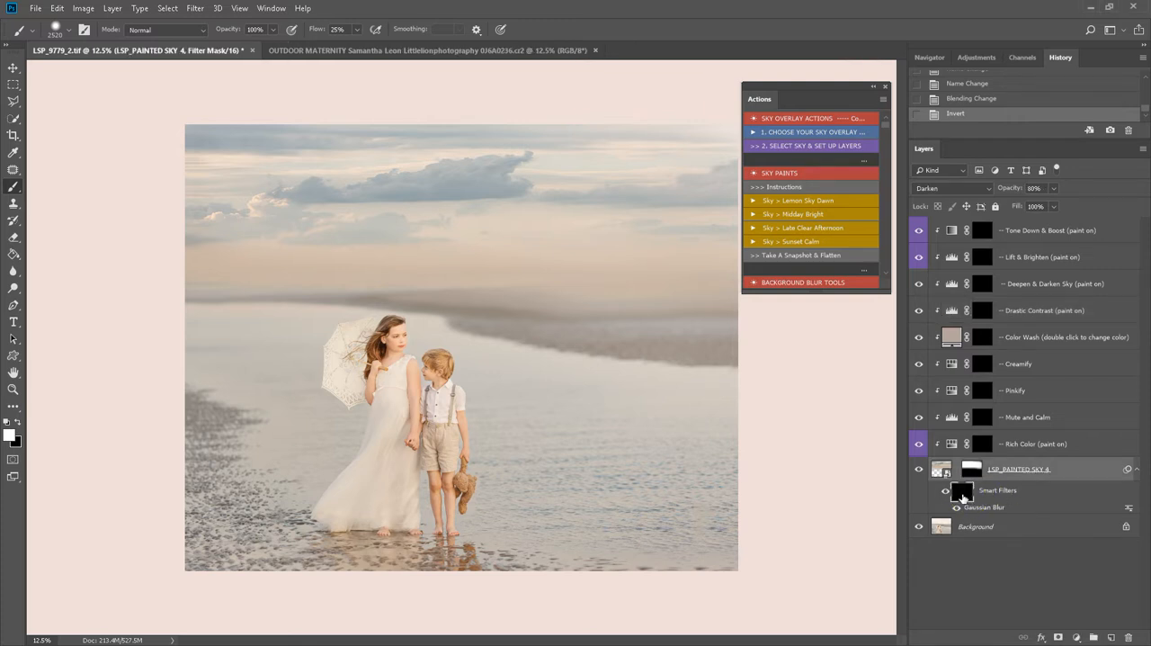
{"action": "left_click", "coordinate": [982, 444]}
{"action": "left_click", "coordinate": [982, 416]}
{"action": "left_click", "coordinate": [982, 390]}
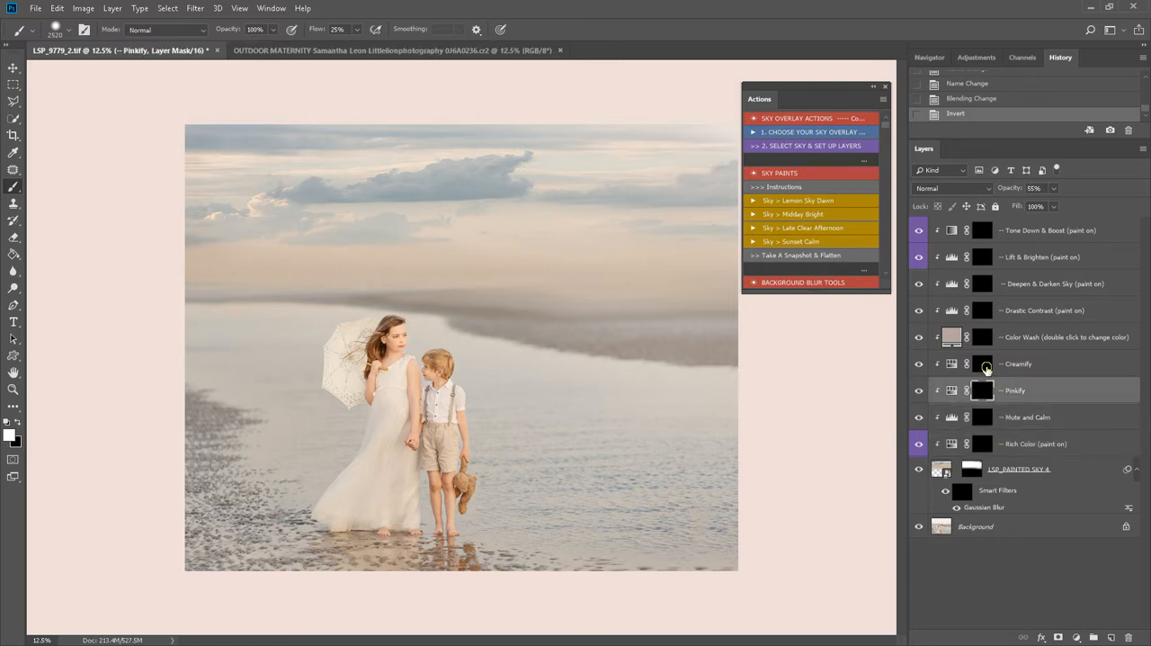
{"action": "left_click", "coordinate": [982, 363]}
{"action": "left_click", "coordinate": [983, 337]}
{"action": "left_click", "coordinate": [982, 311]}
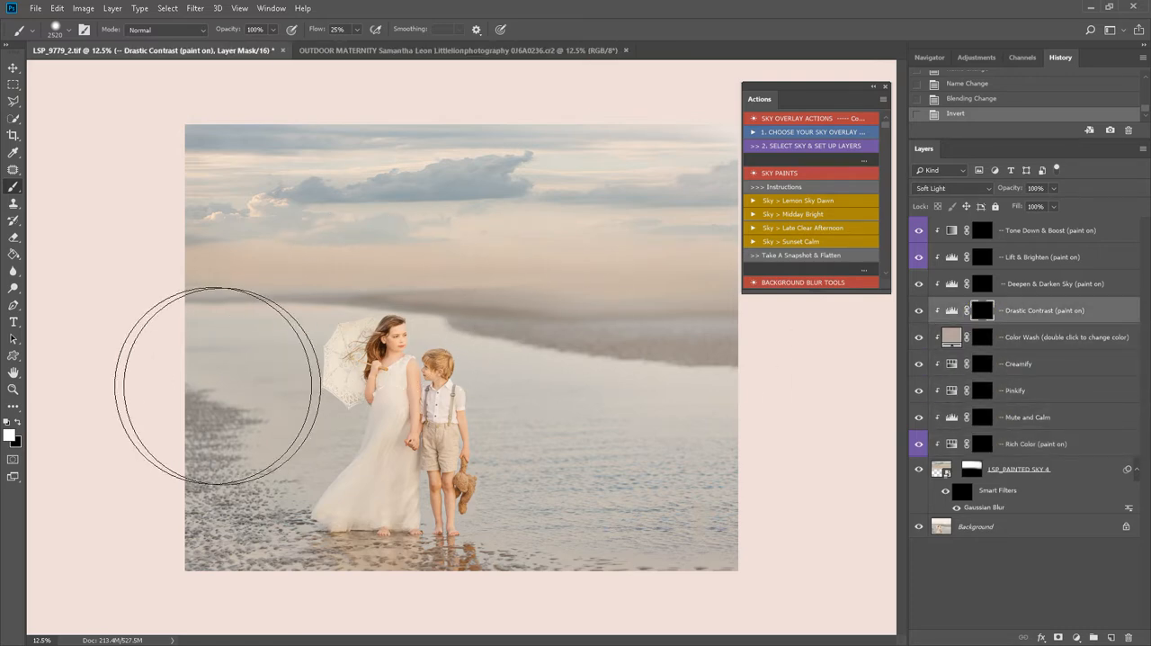
- Compare the photo with and without the sky overlay, and paint Gaussian Blur over the sky on its smart filter mask
{"action": "left_click", "coordinate": [960, 492]}
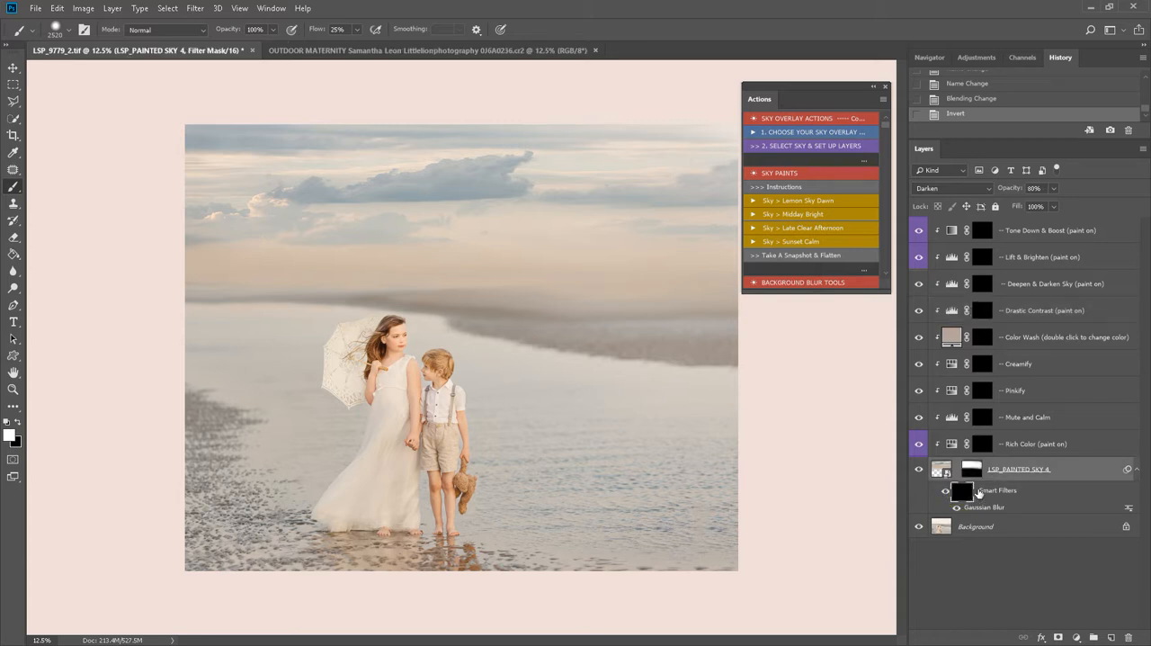
{"action": "left_click", "coordinate": [919, 471]}
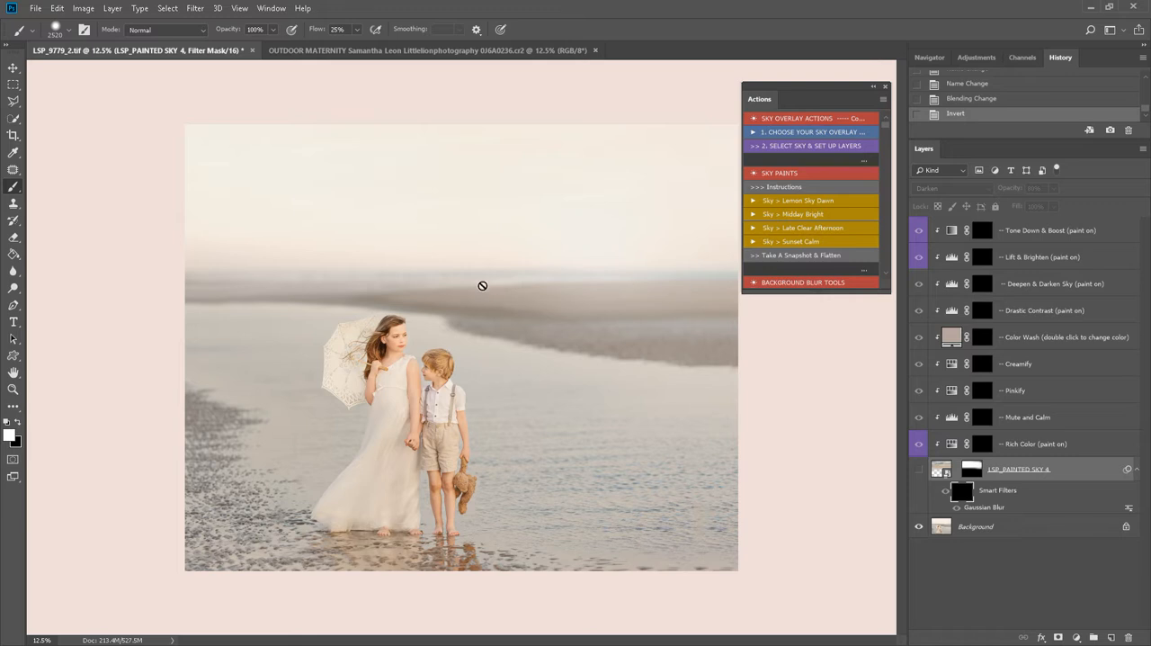
{"action": "left_click", "coordinate": [919, 469]}
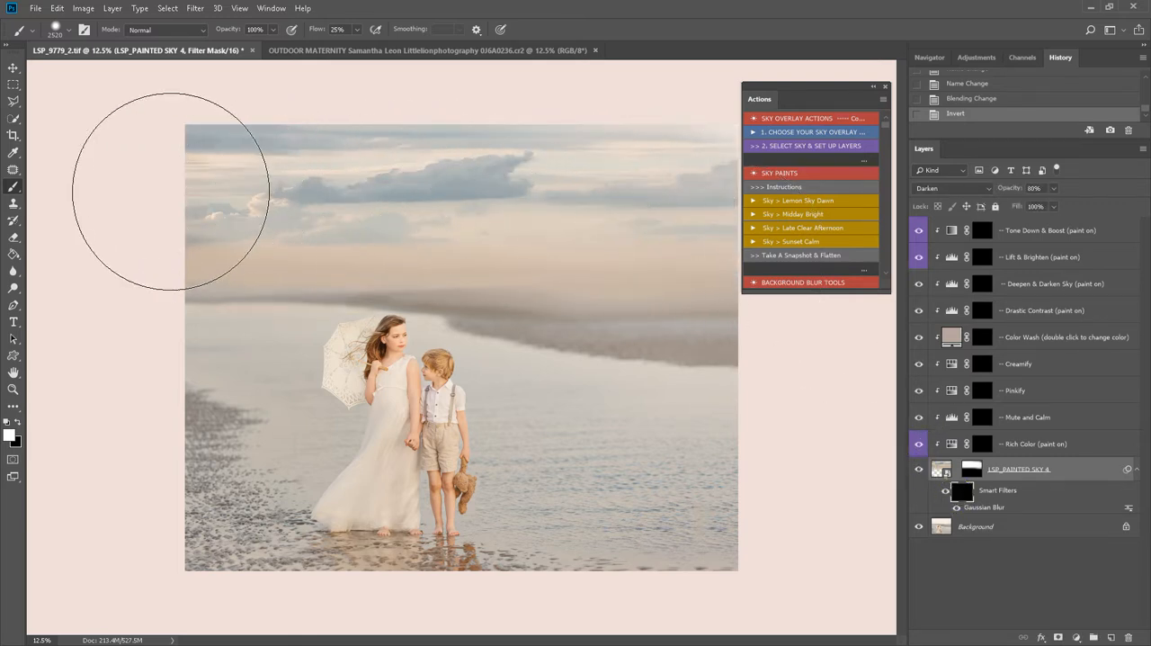
{"action": "left_click", "coordinate": [754, 199]}
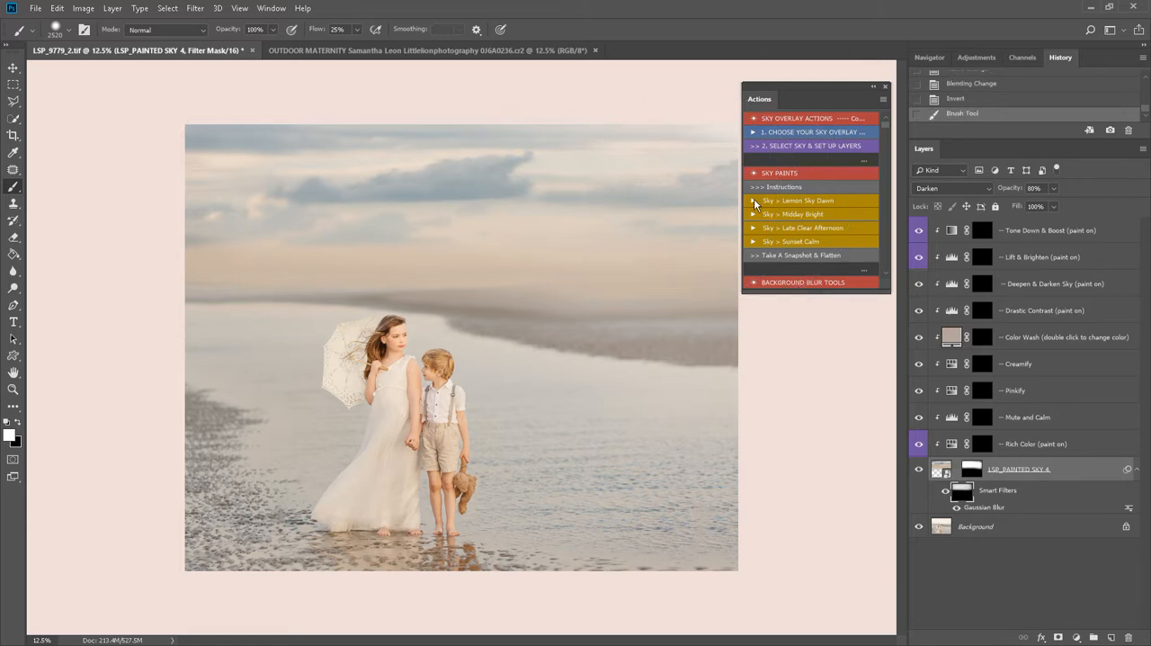
- Compare the sky overlay with its layer mask disabled and enabled again
{"action": "left_click", "coordinate": [984, 446]}
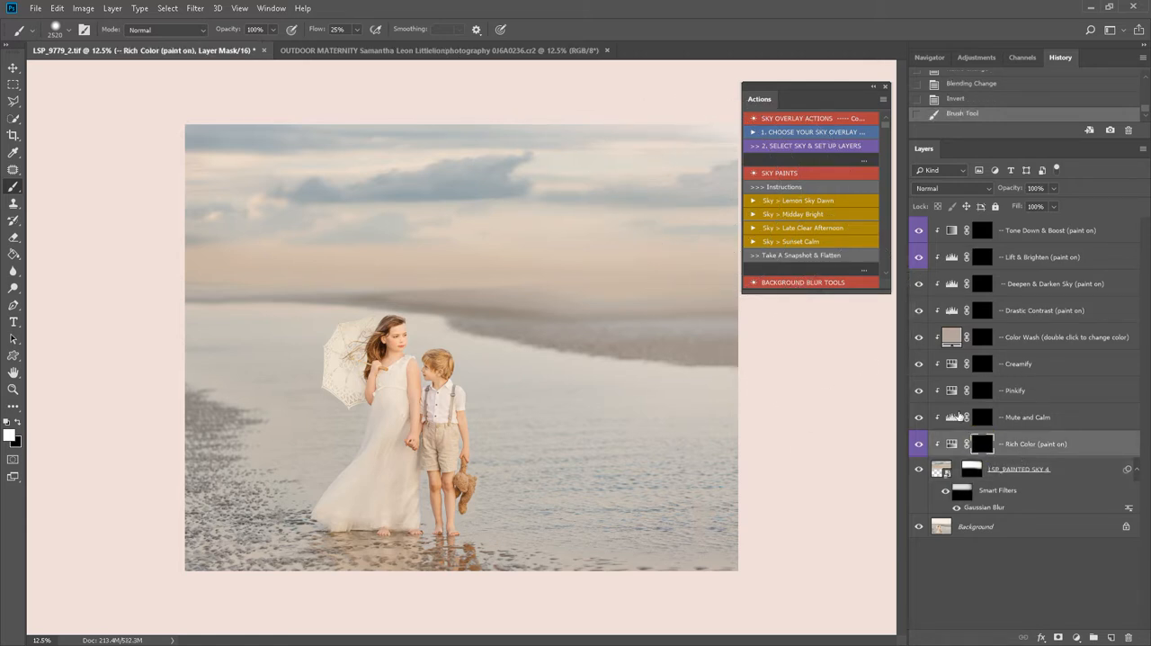
{"action": "left_click", "coordinate": [972, 469]}
{"action": "left_click", "coordinate": [972, 469], "text": "shift"}
{"action": "left_click", "coordinate": [971, 469], "text": "shift"}
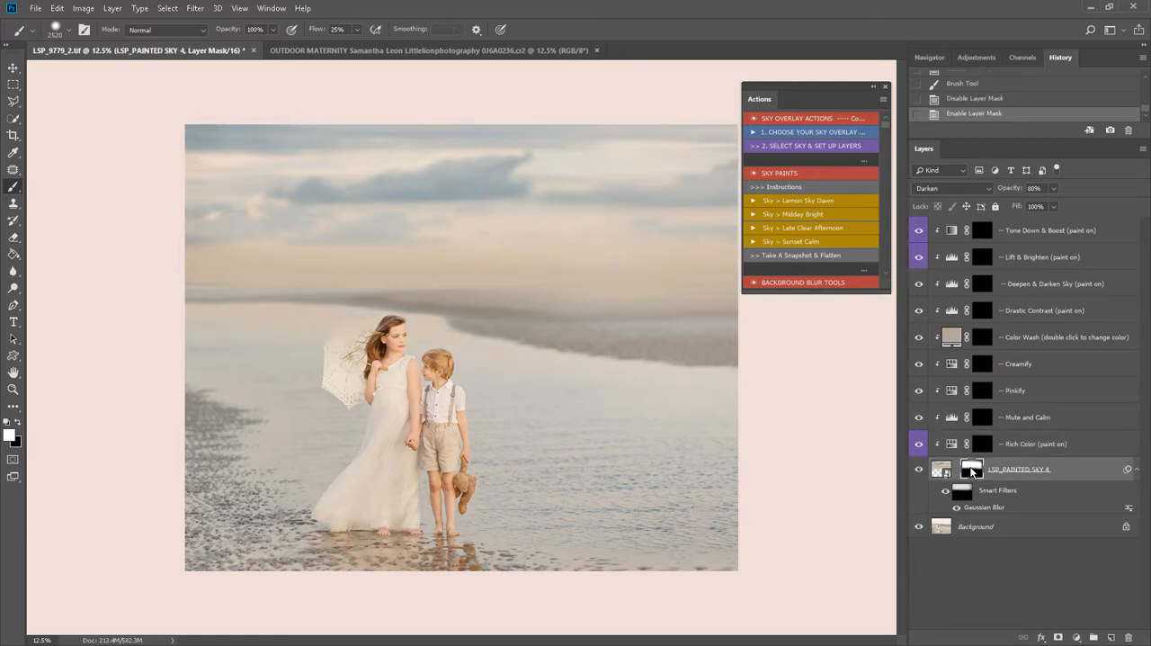
- Paint the Mute and Calm adjustment over the clouds on its layer mask
{"action": "left_click", "coordinate": [982, 446]}
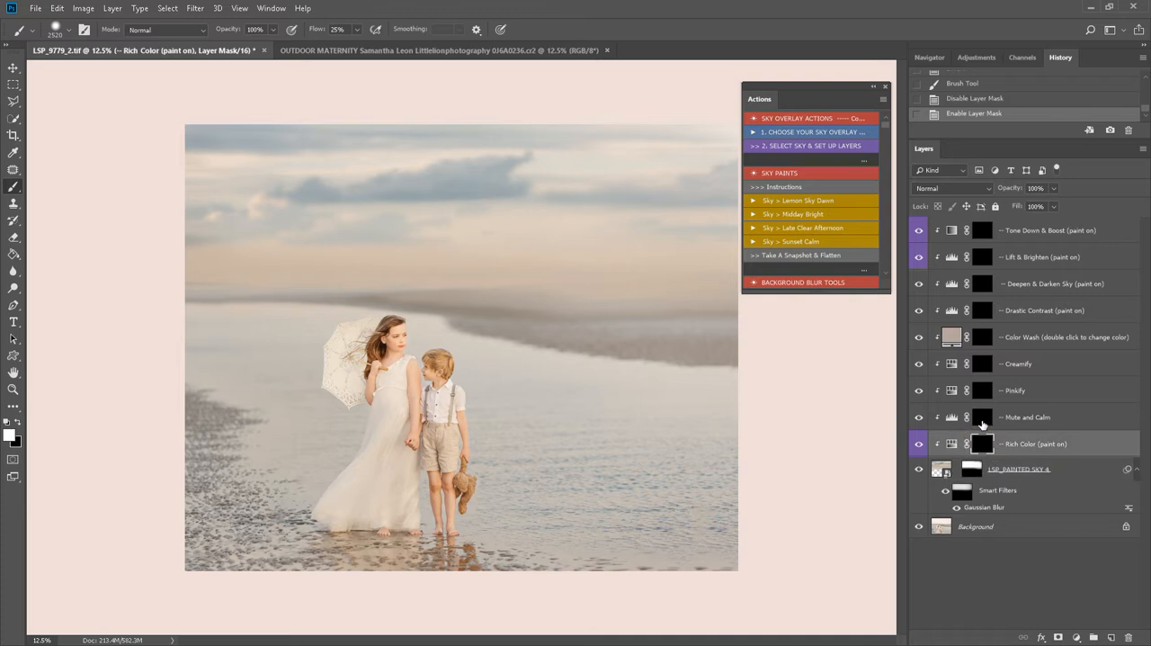
{"action": "left_click", "coordinate": [982, 418]}
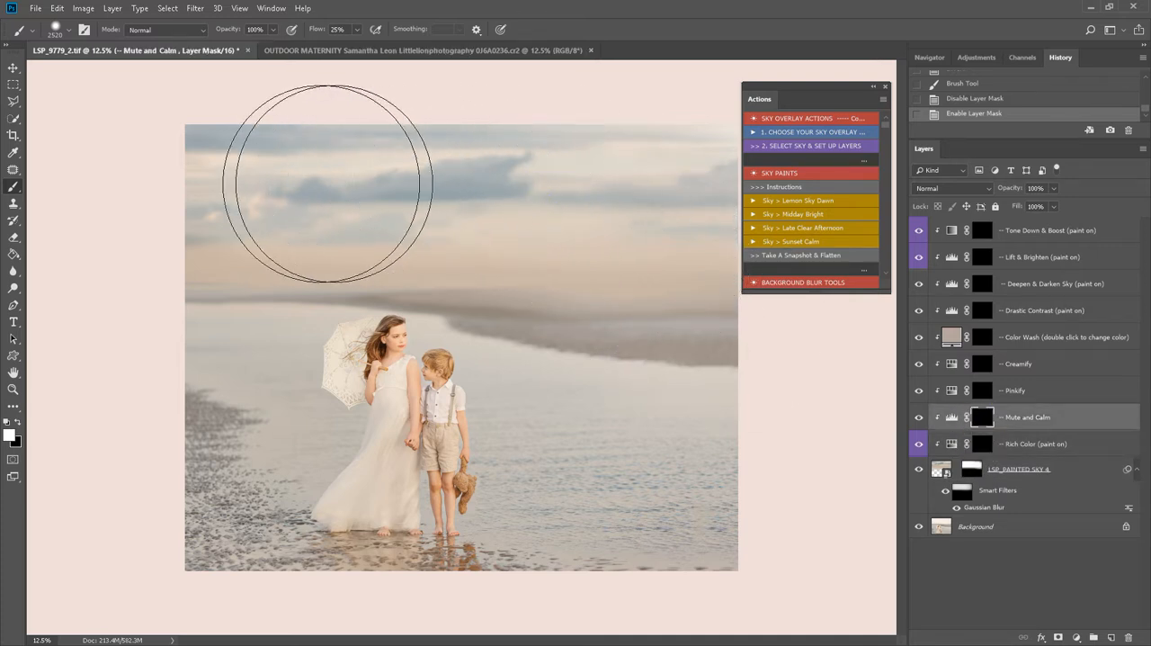
{"action": "left_click_drag", "start_coordinate": [529, 184], "coordinate": [697, 211]}
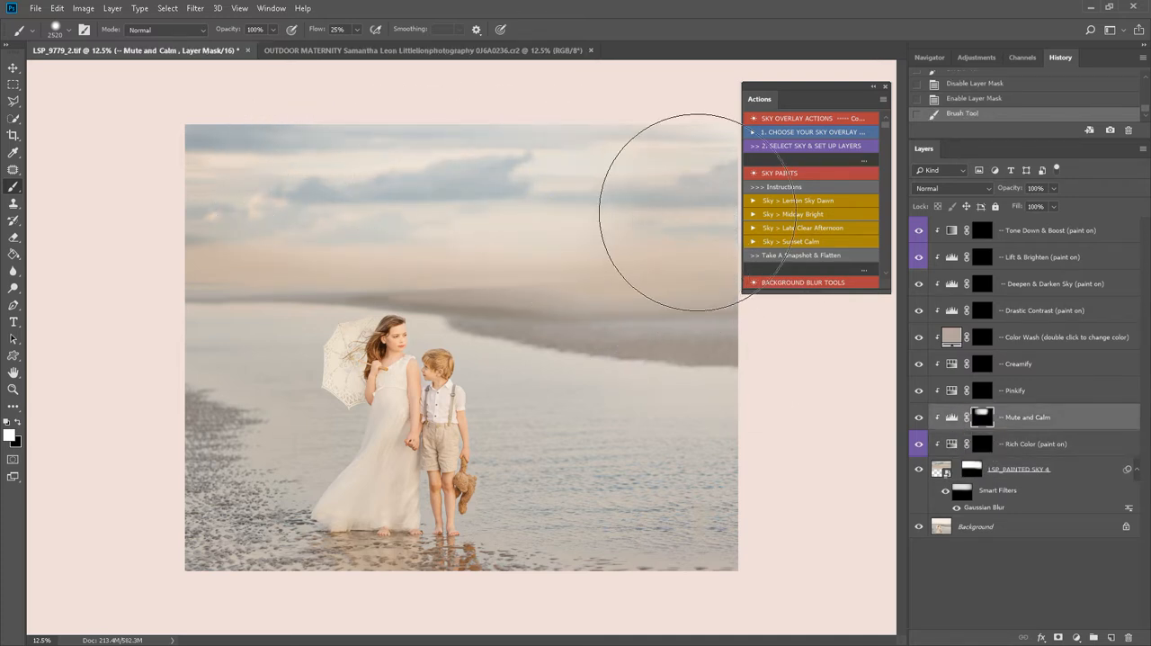
- Paint the Pinkify adjustment across the sky on its layer mask, and hide the Pinkify layer
{"action": "left_click", "coordinate": [982, 390]}
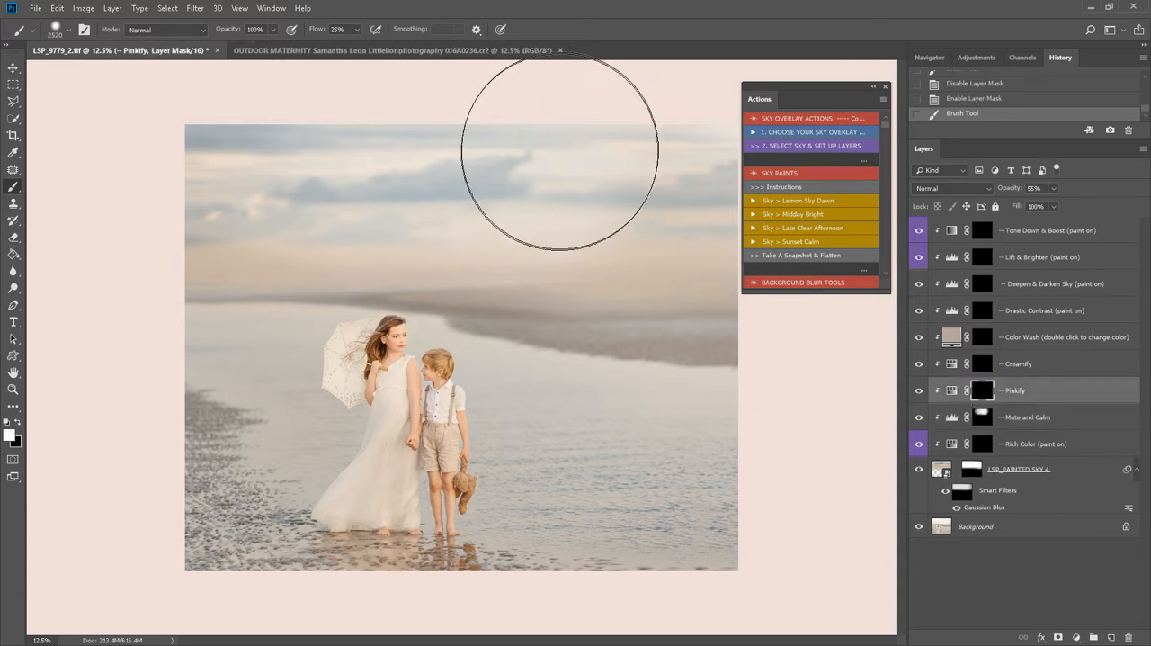
{"action": "mouse_move", "coordinate": [560, 153]}
{"action": "left_mouse_down"}
{"action": "mouse_move", "coordinate": [378, 141]}
{"action": "mouse_move", "coordinate": [366, 178]}
{"action": "left_mouse_up"}
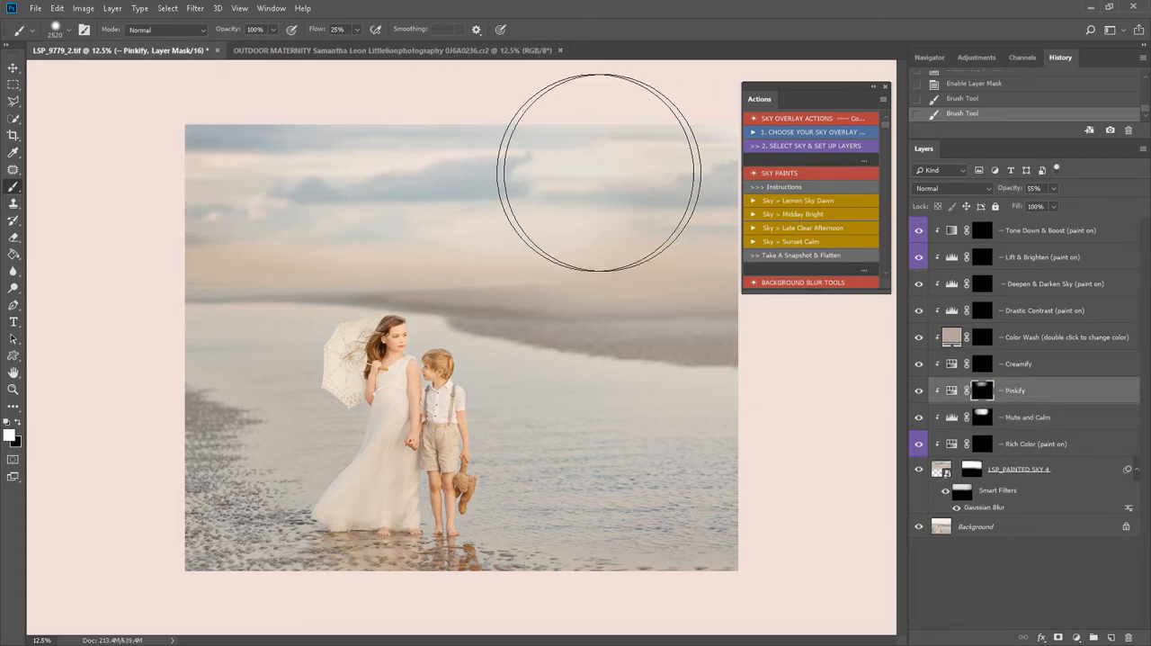
{"action": "left_click_drag", "start_coordinate": [599, 171], "coordinate": [624, 174]}
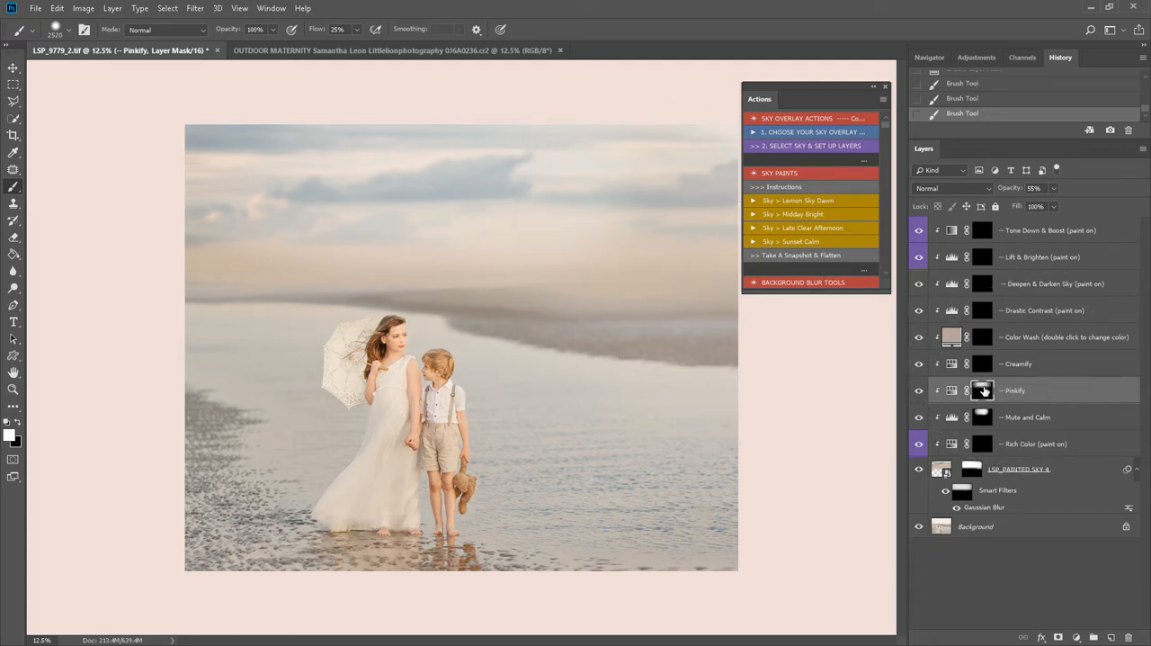
{"action": "left_click", "coordinate": [918, 391]}
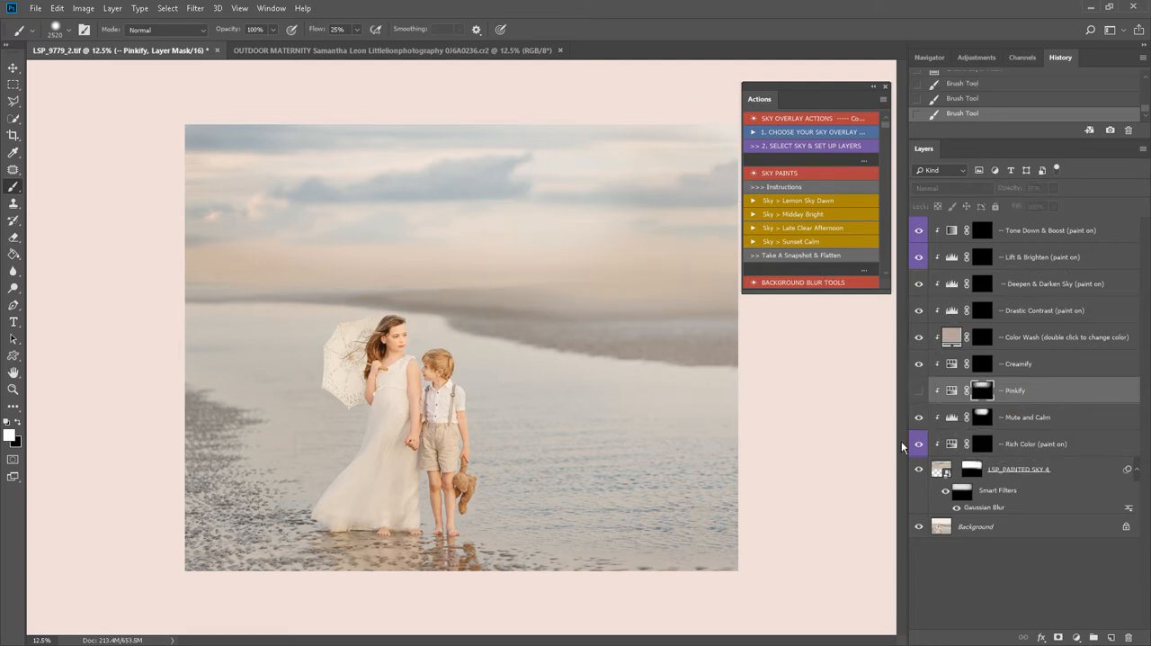
- Paint the Creamify adjustment across the sky on its layer mask and set the layer's opacity to 26%
{"action": "left_click", "coordinate": [1014, 365]}
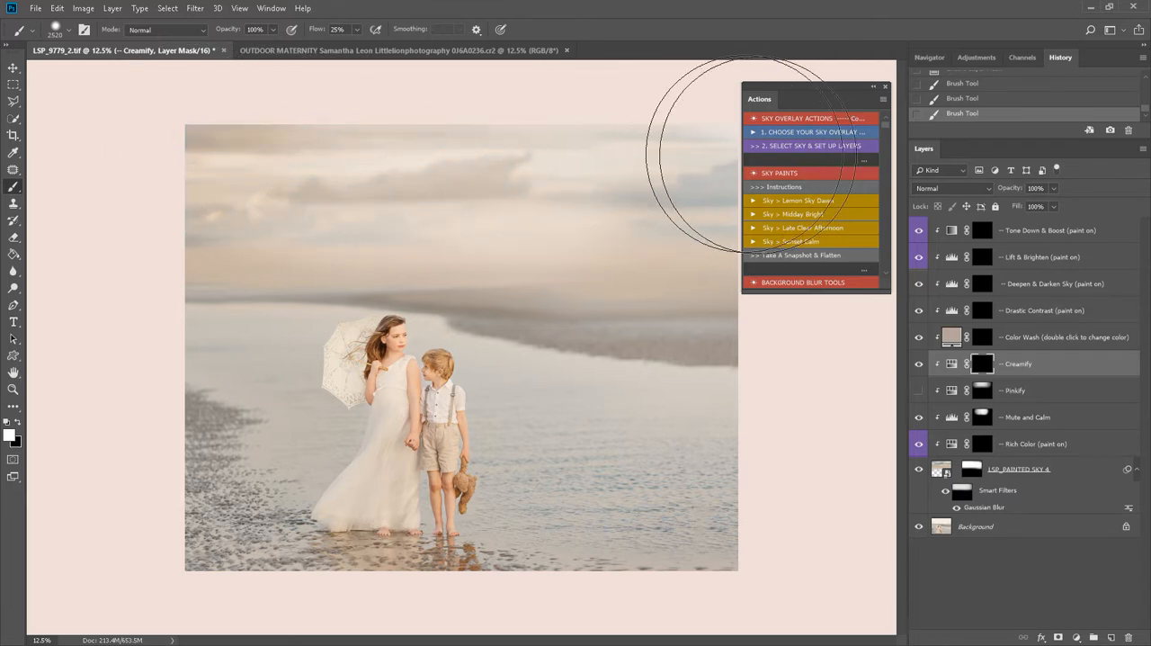
{"action": "left_click_drag", "start_coordinate": [773, 155], "coordinate": [777, 155]}
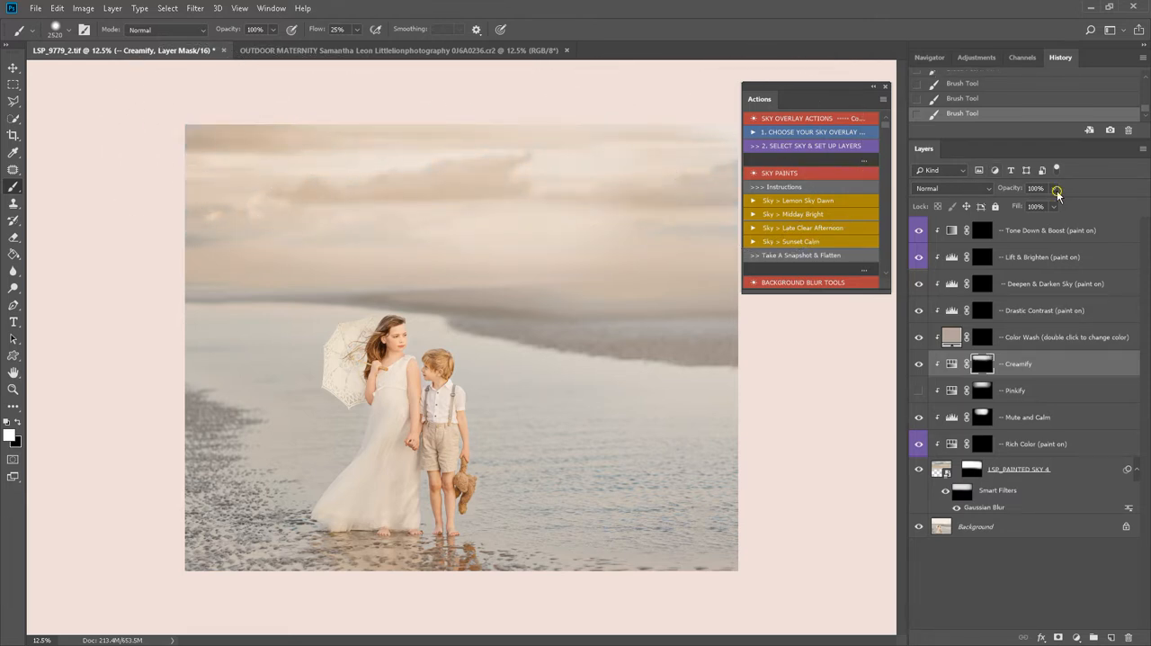
{"action": "left_click_drag", "start_coordinate": [1058, 193], "coordinate": [1010, 206]}
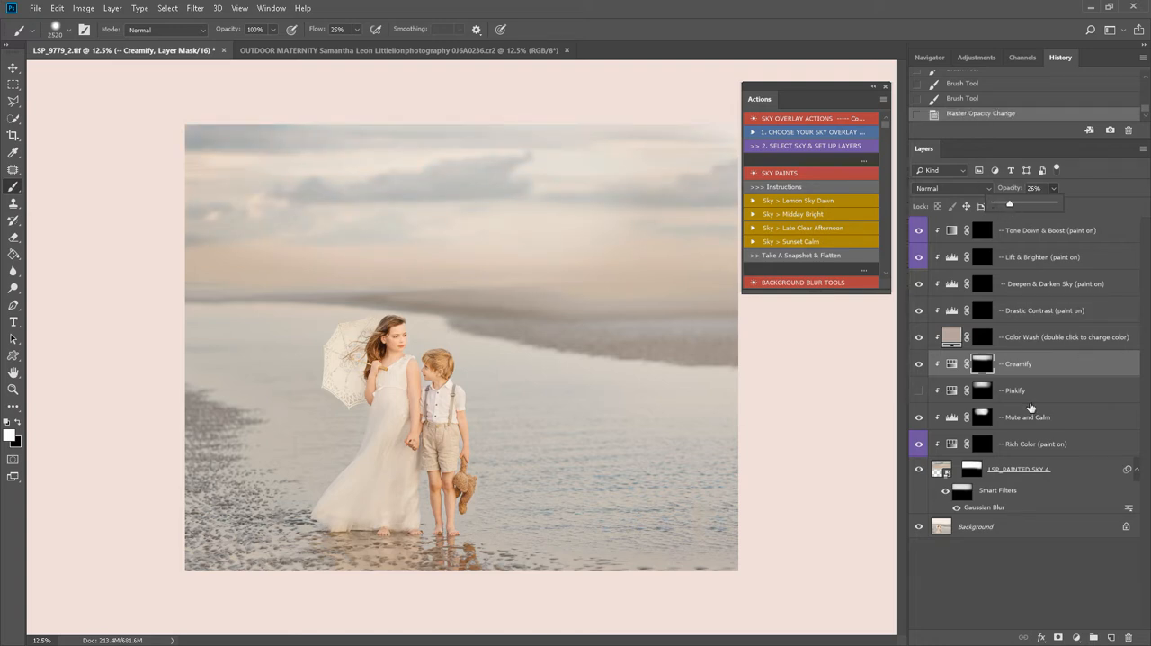
- Compare the photo with the adjusted sky overlay hidden and shown several times
{"action": "left_click", "coordinate": [918, 472]}
{"action": "left_click", "coordinate": [917, 472]}
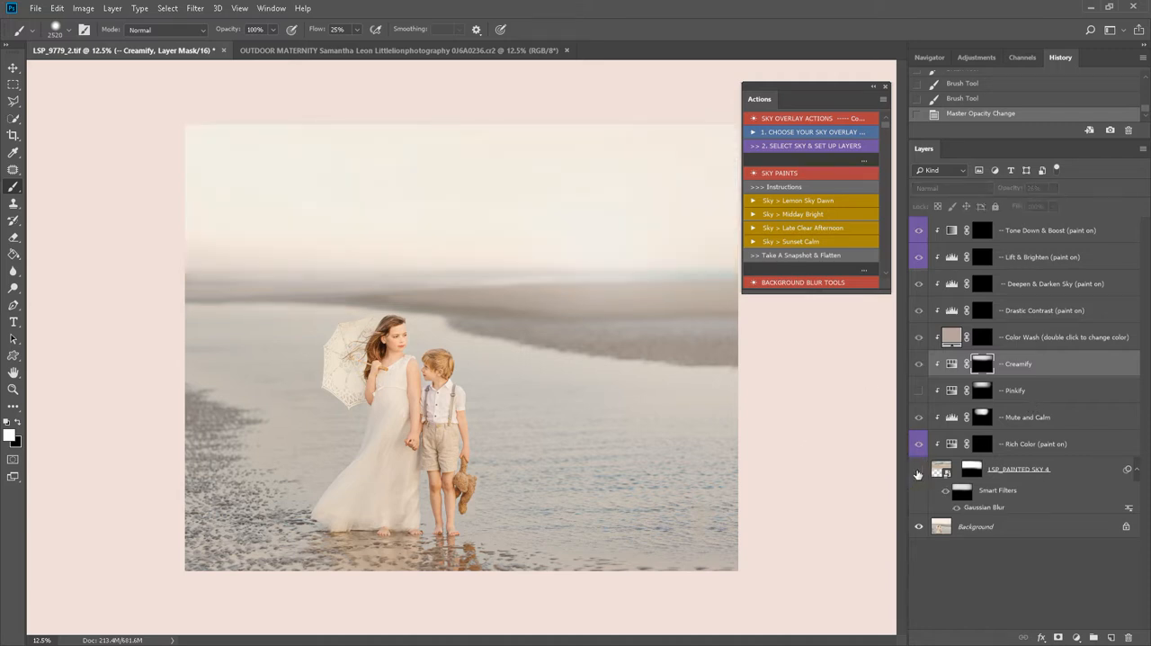
{"action": "left_click", "coordinate": [917, 472]}
{"action": "left_click", "coordinate": [918, 472]}
{"action": "left_click", "coordinate": [917, 472]}
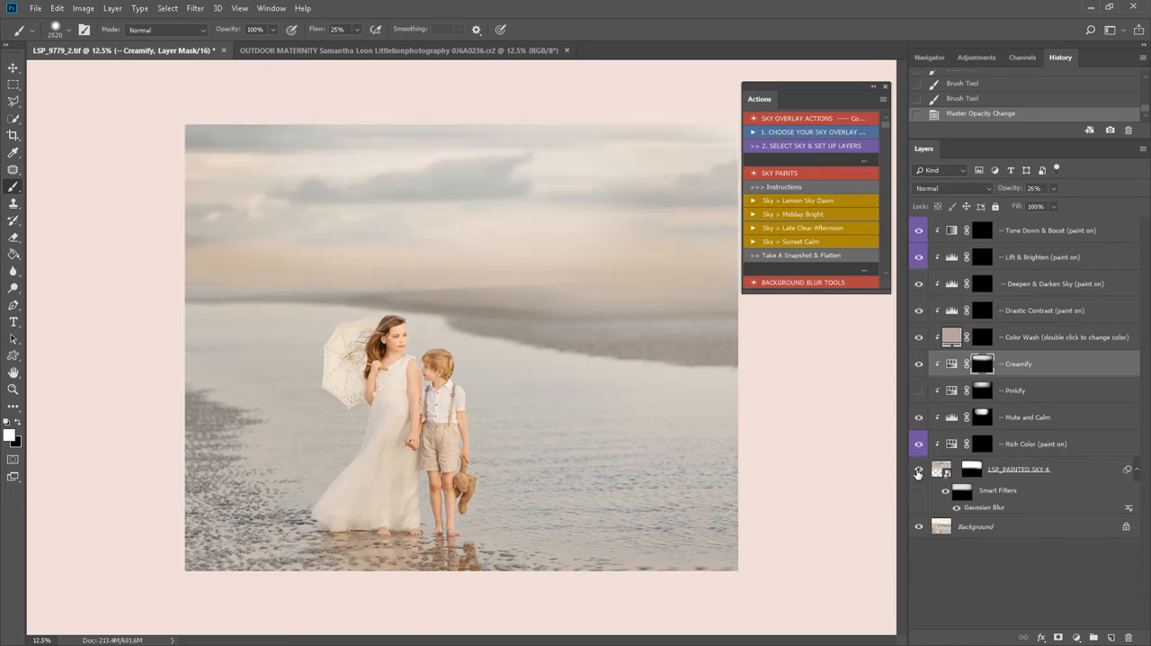
{"action": "left_click", "coordinate": [918, 472]}
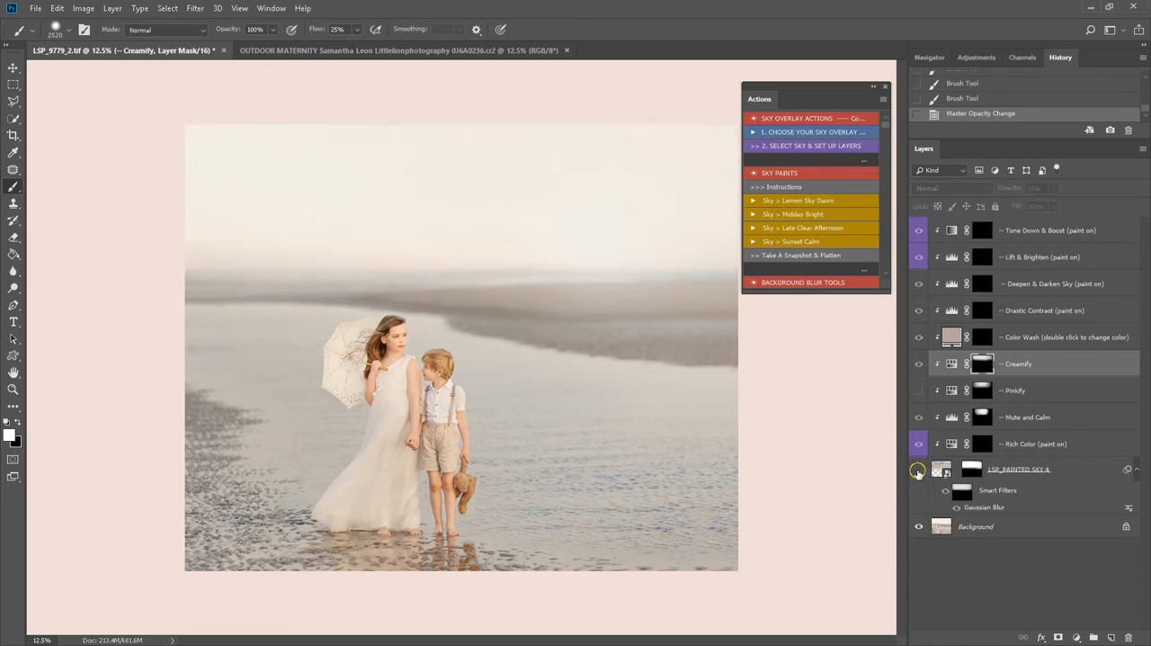
{"action": "left_click", "coordinate": [918, 470]}
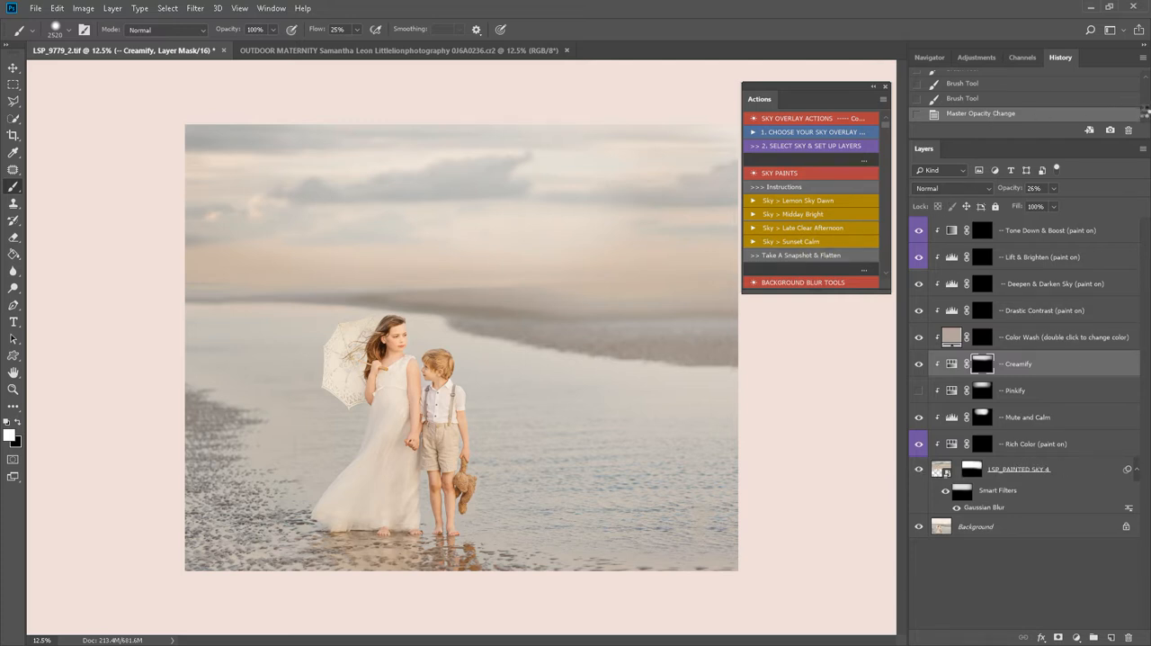
- Take a snapshot and flatten the image twice, once with the painted sky shown and once, from the restored layers, with it hidden
{"action": "key", "text": "ctrl+shift+e"}
{"action": "left_click_drag", "start_coordinate": [1146, 108], "coordinate": [1147, 84]}
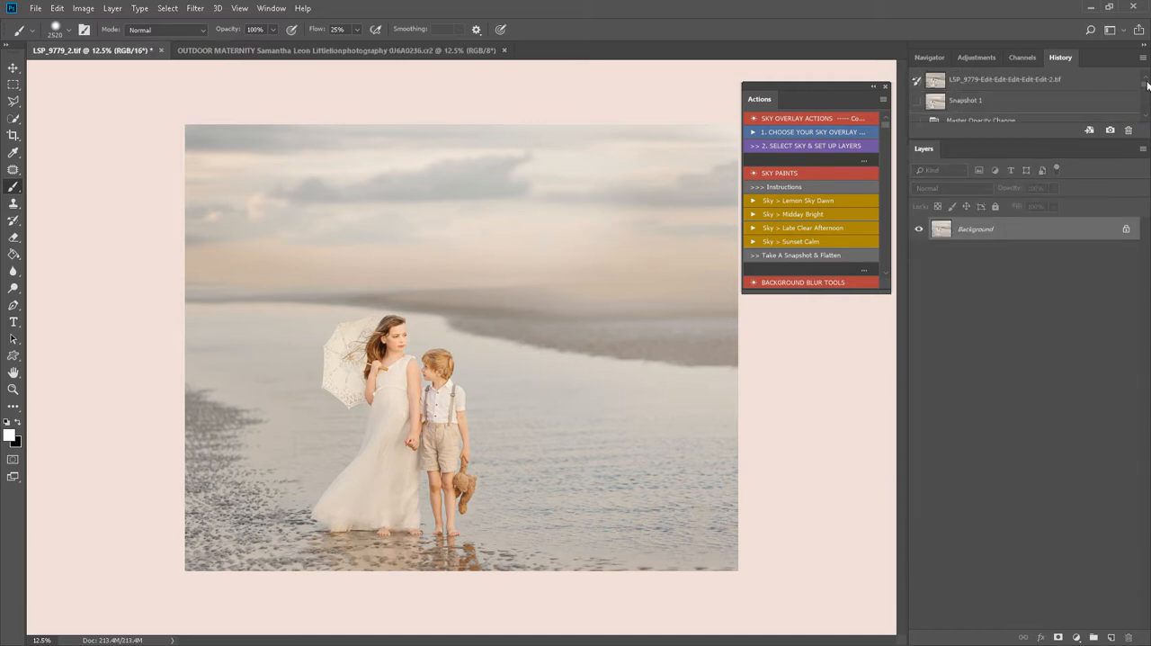
{"action": "left_click", "coordinate": [975, 118]}
{"action": "left_click", "coordinate": [919, 470]}
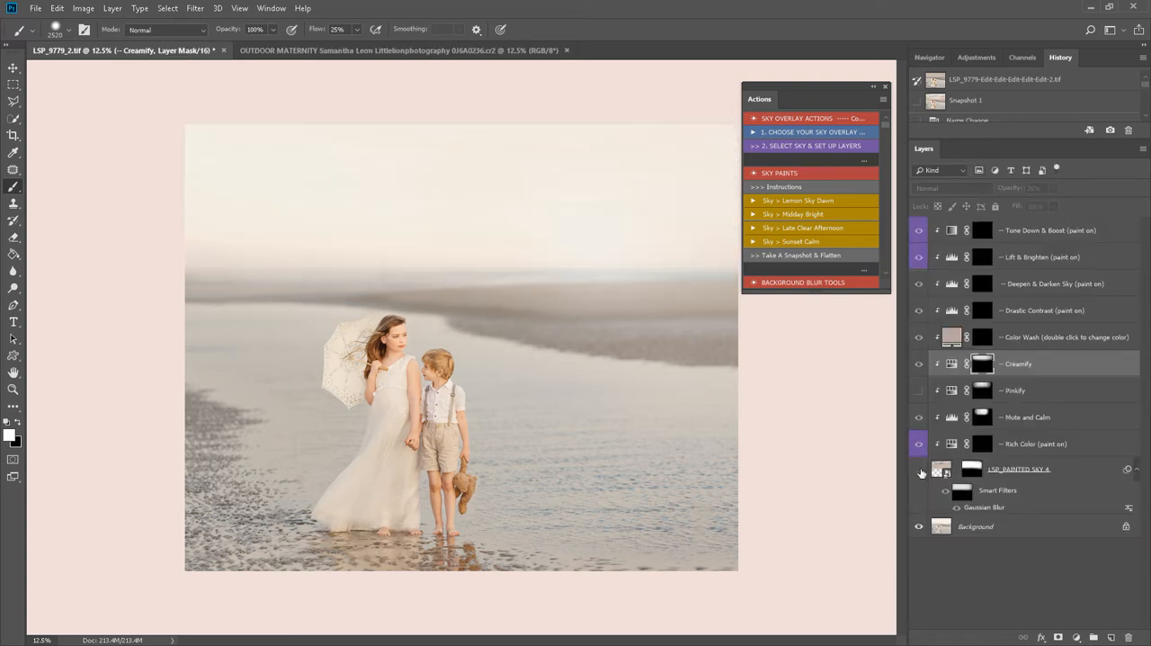
{"action": "left_click", "coordinate": [819, 257]}
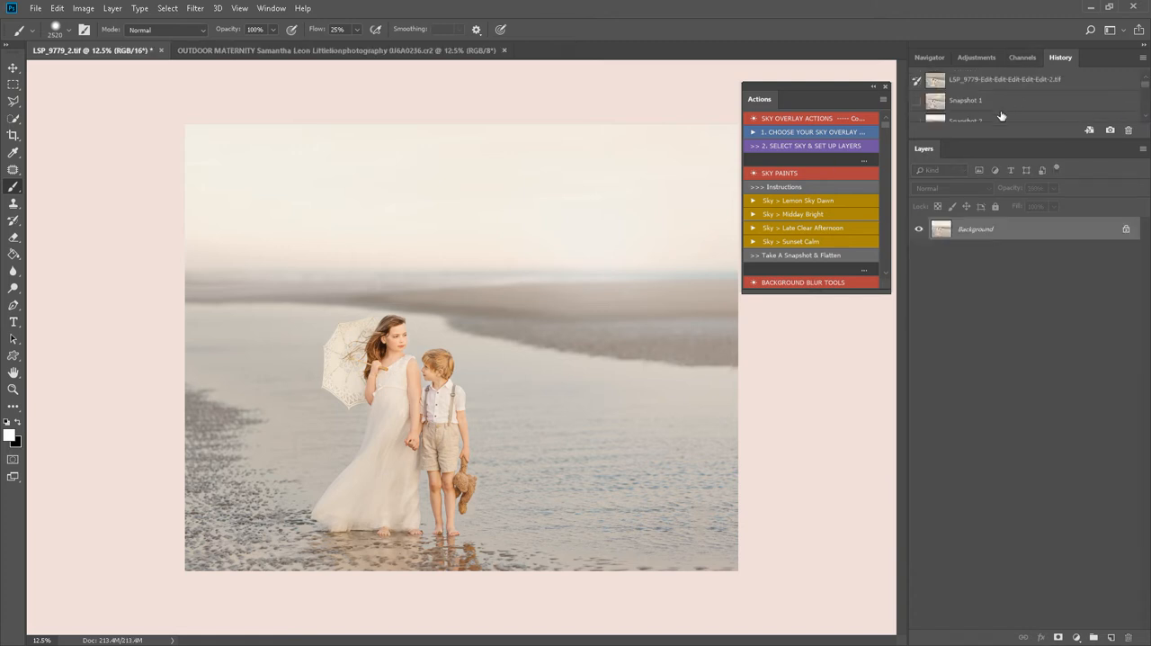
- Compare the photo with and without the painted sky by alternating between Snapshot 1 and Snapshot 2, and minimize the window
{"action": "left_click", "coordinate": [987, 118]}
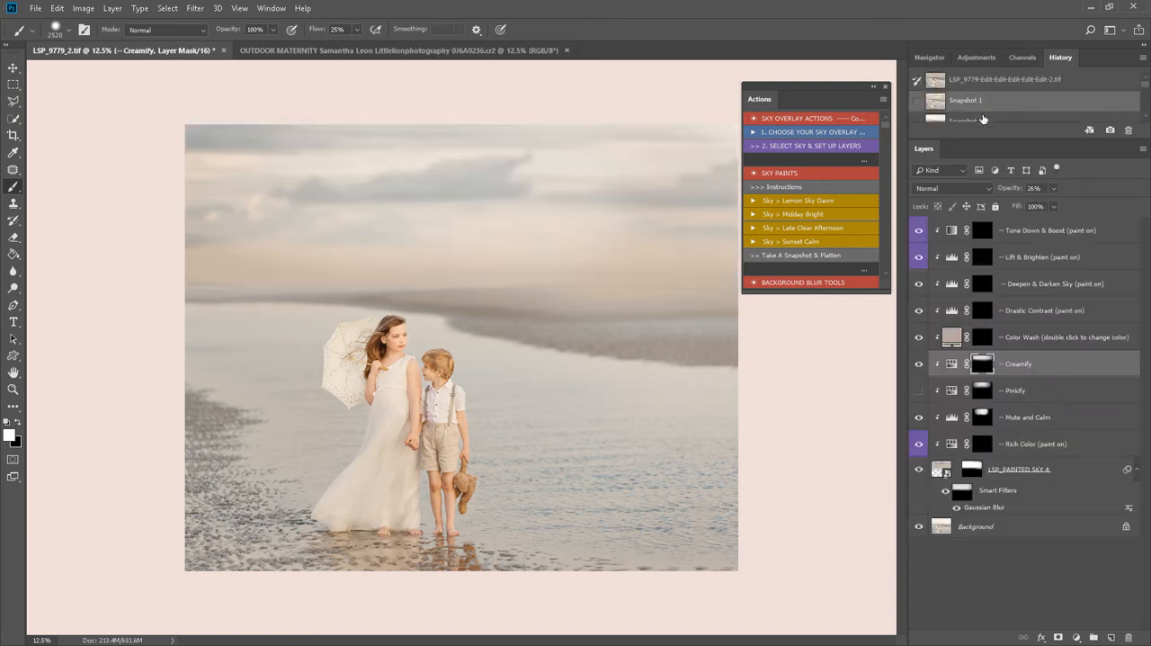
{"action": "left_click", "coordinate": [983, 121]}
{"action": "left_click", "coordinate": [985, 94]}
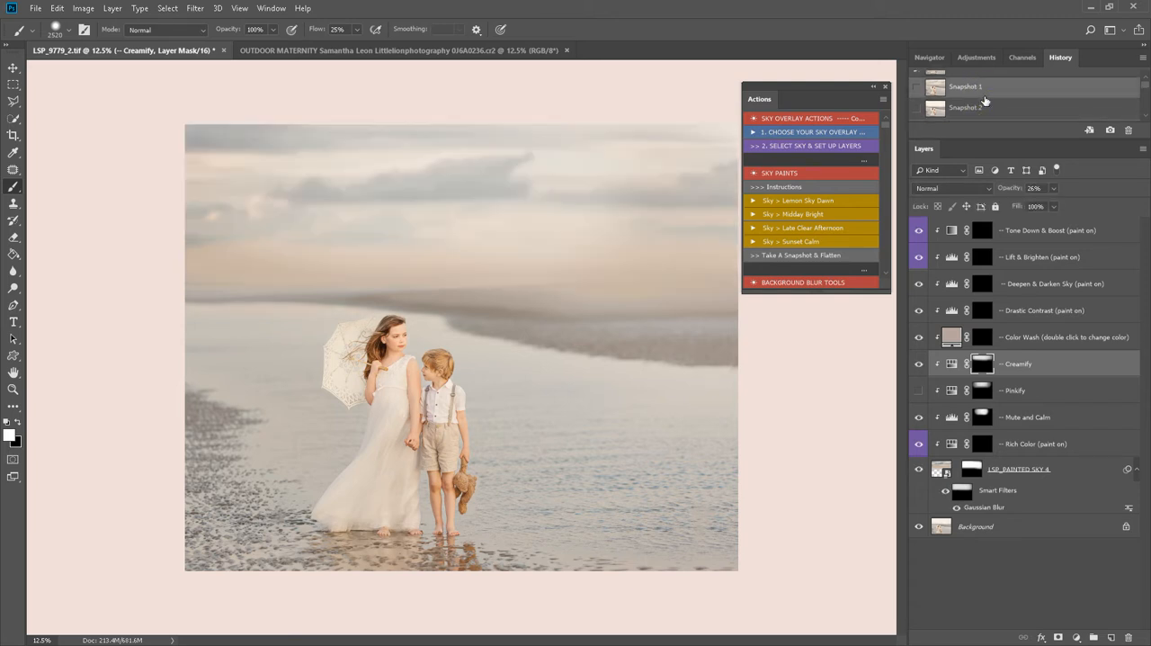
{"action": "left_click", "coordinate": [984, 107]}
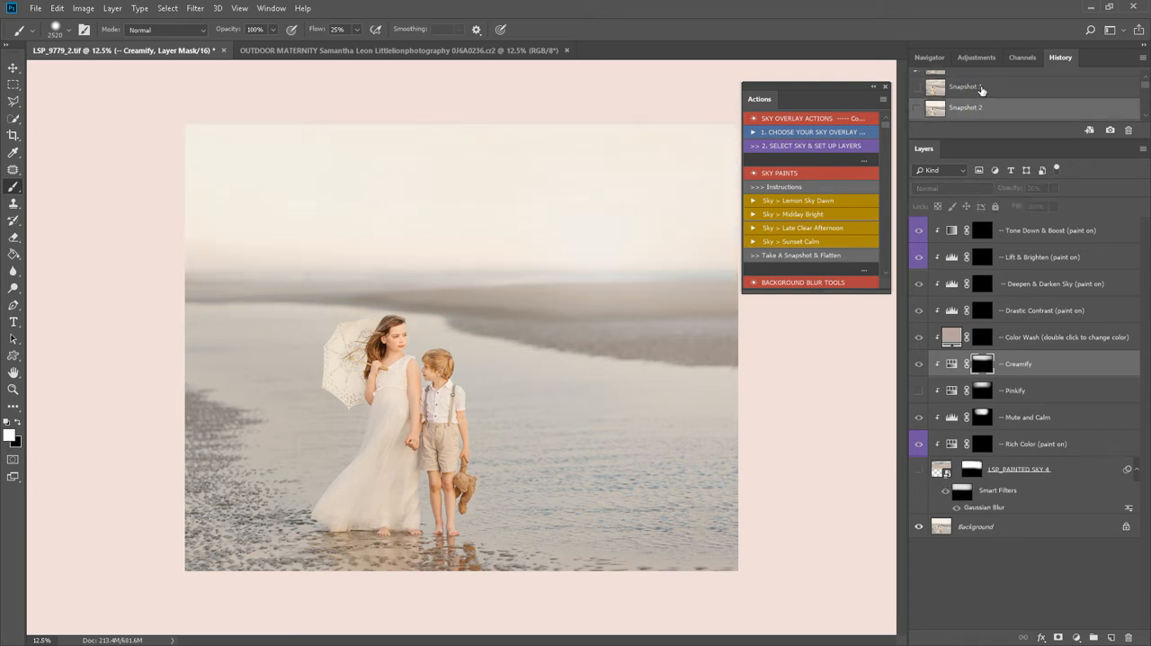
{"action": "left_click", "coordinate": [991, 92]}
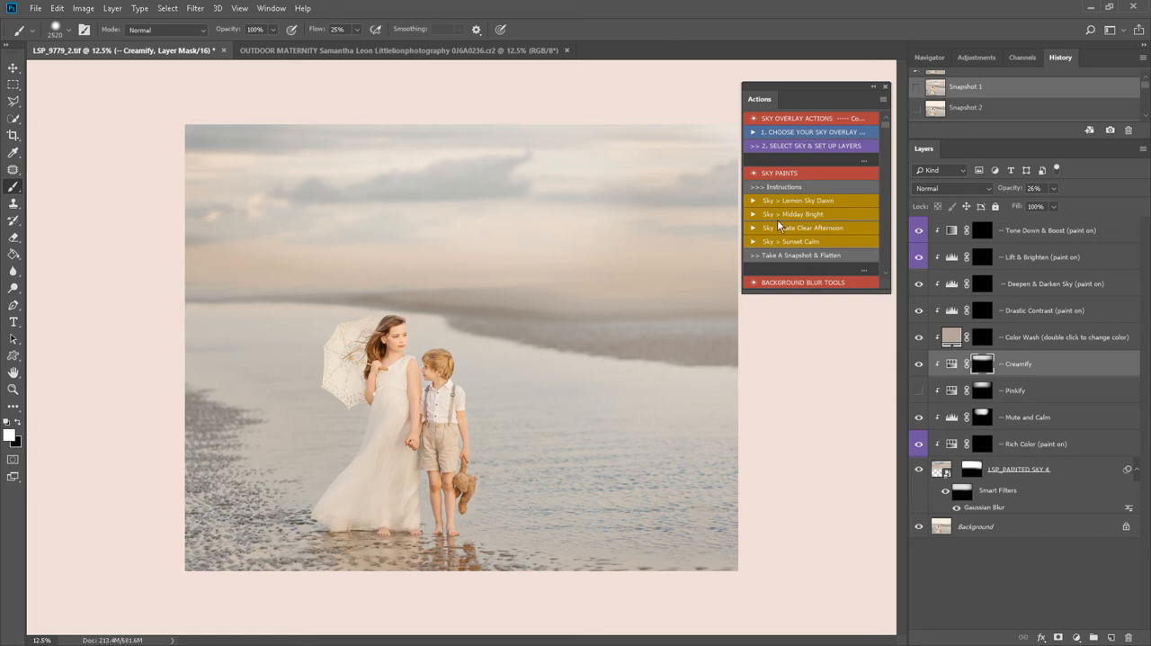
{"action": "left_click", "coordinate": [964, 108]}
{"action": "left_click", "coordinate": [967, 92]}
{"action": "left_click", "coordinate": [964, 109]}
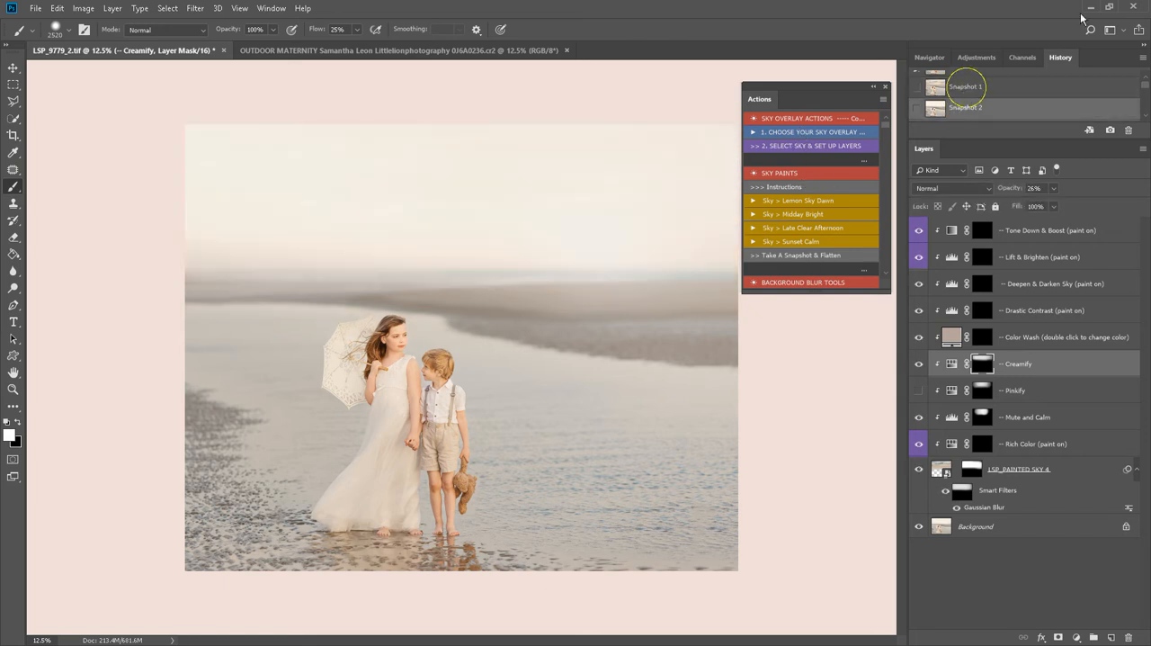
{"action": "left_click", "coordinate": [966, 87]}
{"action": "left_click", "coordinate": [1088, 8]}
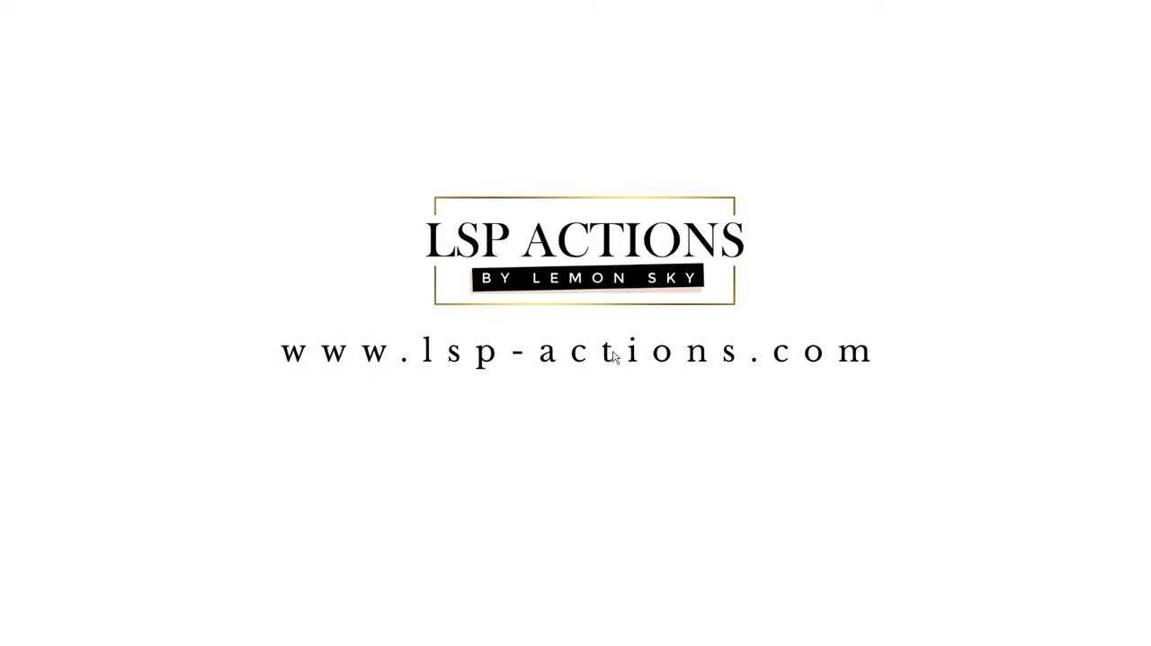